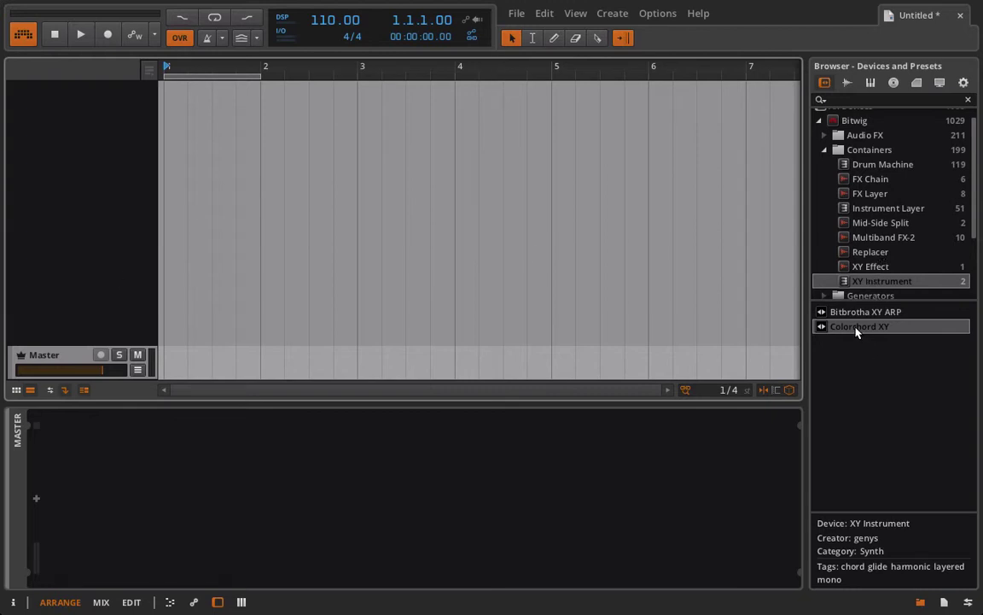
Load the Colorchord XY preset as a new instrument track, arm the track for recording and select its XY Instrument device.
{"action": "left_click_drag", "start_coordinate": [856, 332], "coordinate": [166, 113]}
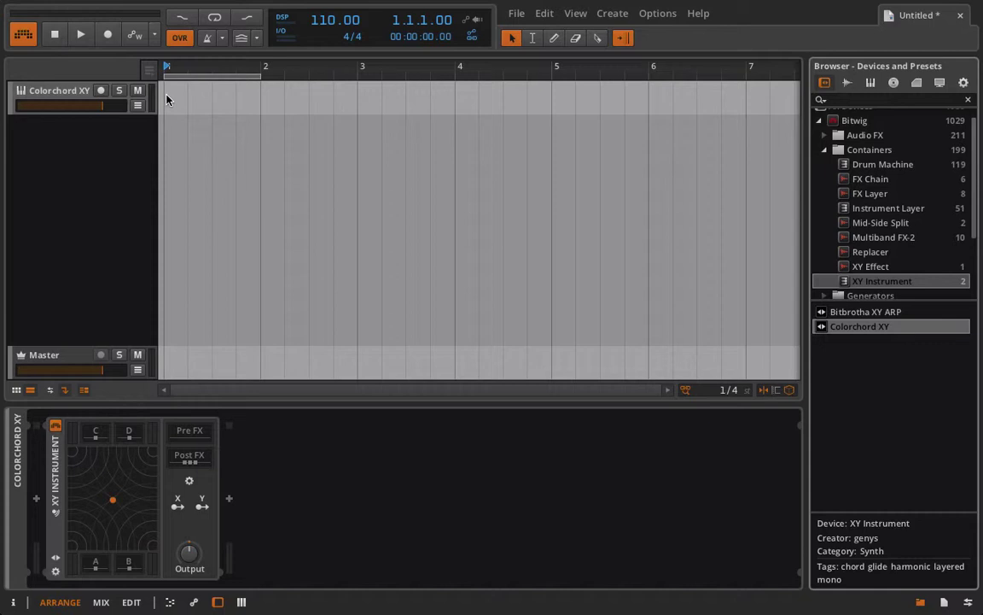
{"action": "left_click", "coordinate": [101, 90]}
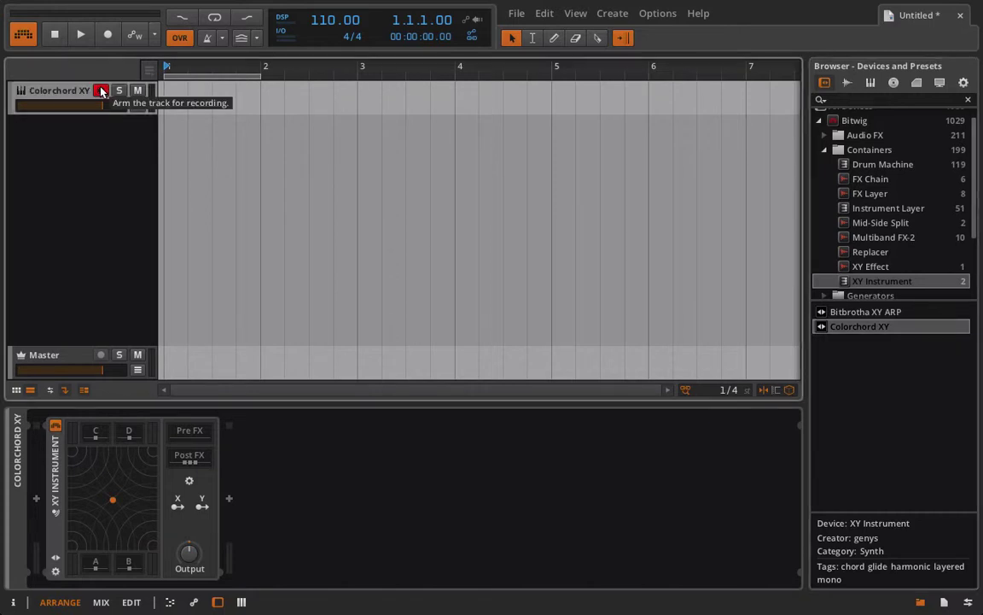
{"action": "left_click", "coordinate": [53, 455]}
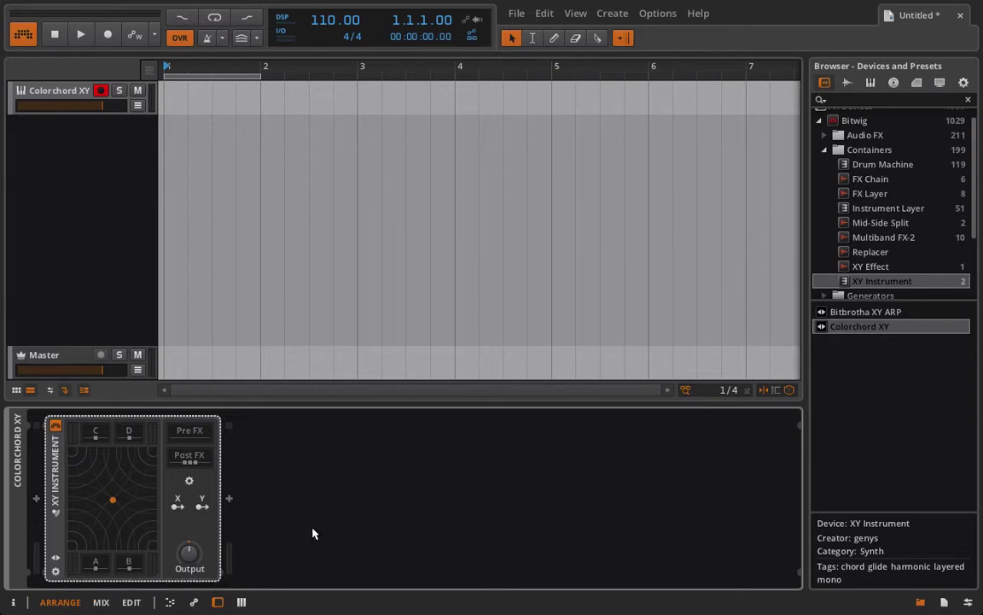
Show the XY Instrument's Post FX chain and bypass its EQ-5, Compressor and Reverb devices.
{"action": "left_click", "coordinate": [190, 455]}
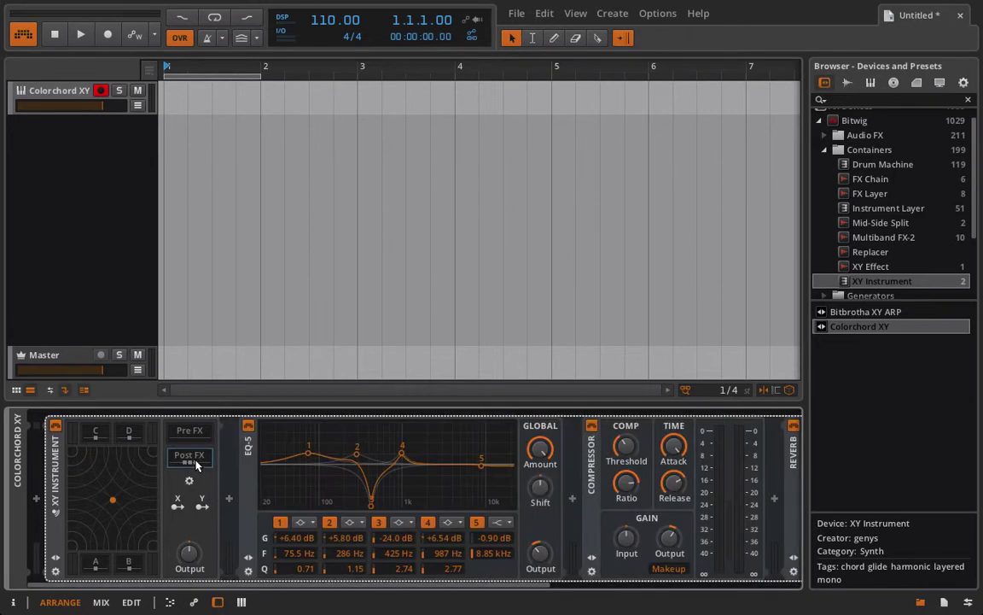
{"action": "left_click", "coordinate": [248, 425]}
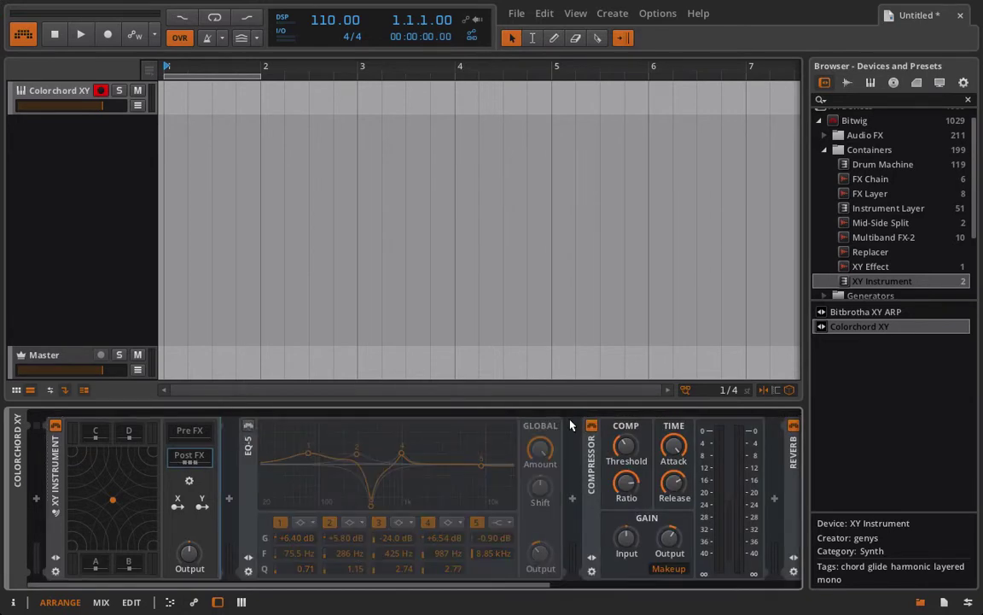
{"action": "left_click", "coordinate": [595, 429]}
{"action": "scroll", "coordinate": [595, 431], "scroll_direction": "right", "scroll_amount": 2}
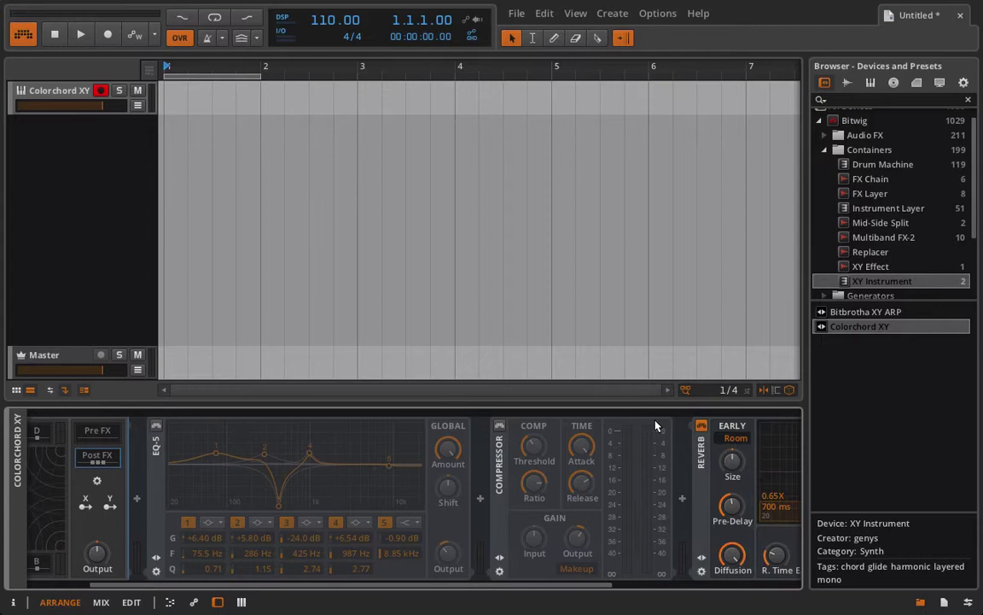
{"action": "left_click", "coordinate": [701, 424]}
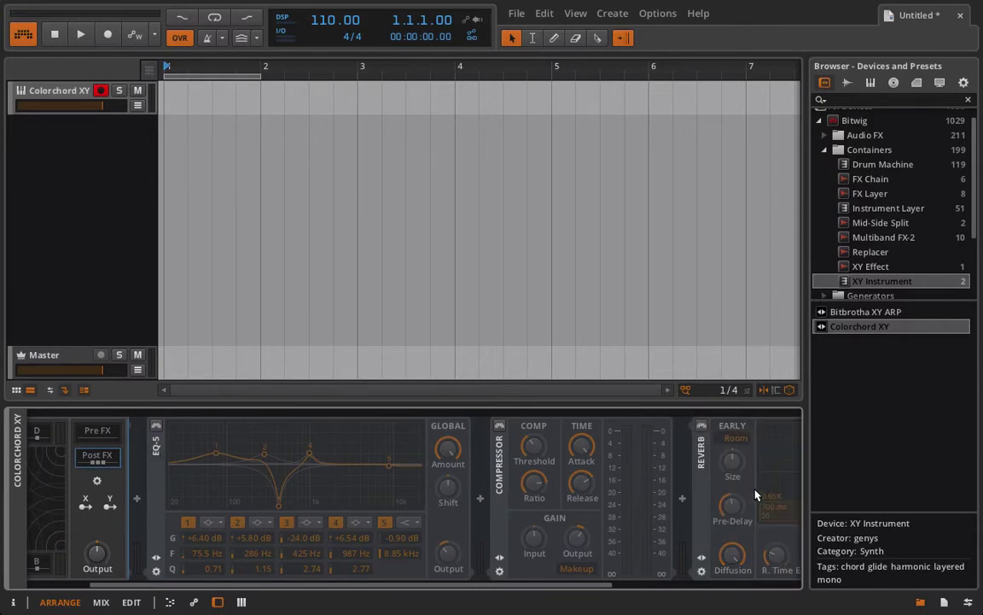
{"action": "scroll", "coordinate": [274, 496], "scroll_direction": "left", "scroll_amount": 2}
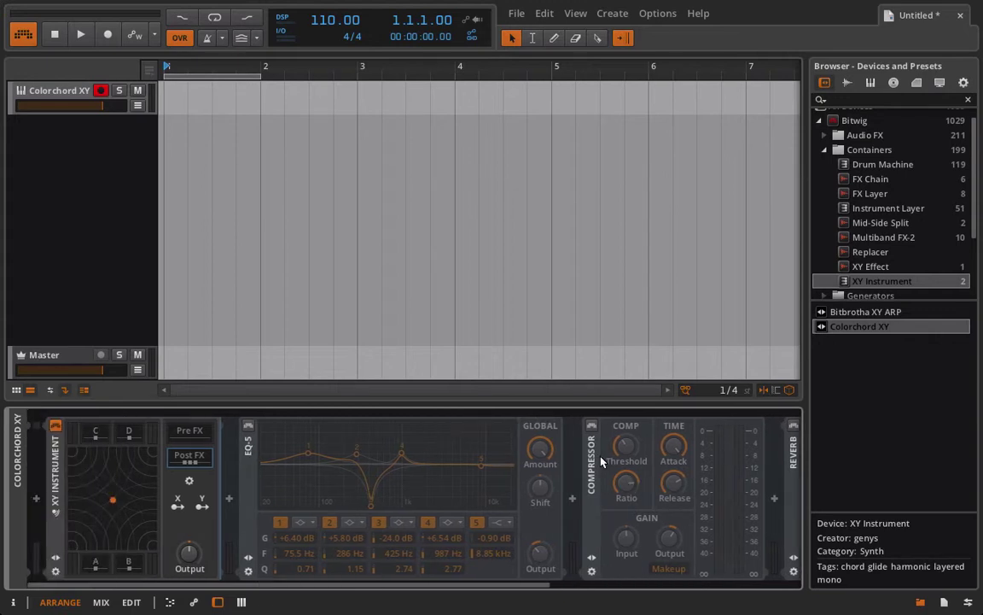
{"action": "scroll", "coordinate": [601, 462], "scroll_direction": "right", "scroll_amount": 4}
{"action": "scroll", "coordinate": [601, 462], "scroll_direction": "left", "scroll_amount": 4}
Audition the dry layers by moving the XY Instrument's blend point to corner A, then up to the area near C.
{"action": "left_click_drag", "start_coordinate": [113, 500], "coordinate": [71, 544]}
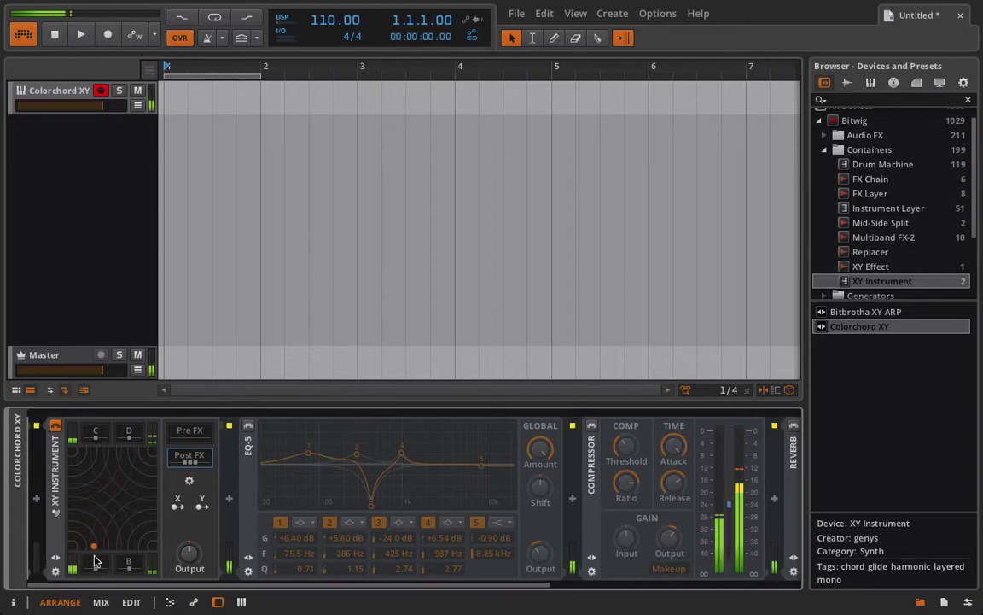
{"action": "left_click_drag", "start_coordinate": [71, 548], "coordinate": [101, 471]}
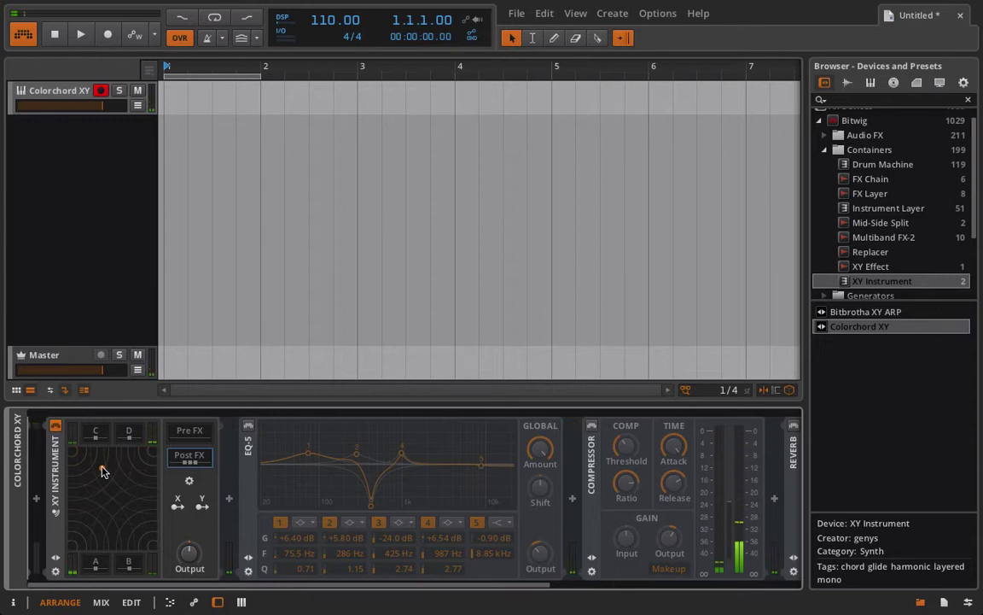
{"action": "mouse_move", "coordinate": [101, 471]}
{"action": "left_mouse_down"}
{"action": "mouse_move", "coordinate": [87, 476]}
{"action": "mouse_move", "coordinate": [121, 480]}
{"action": "mouse_move", "coordinate": [80, 499]}
{"action": "mouse_move", "coordinate": [99, 492]}
{"action": "left_mouse_up"}
Re-enable the EQ-5, Compressor and Reverb in Post FX and sweep the blend point between the layers, ending near corner A.
{"action": "left_click", "coordinate": [794, 426]}
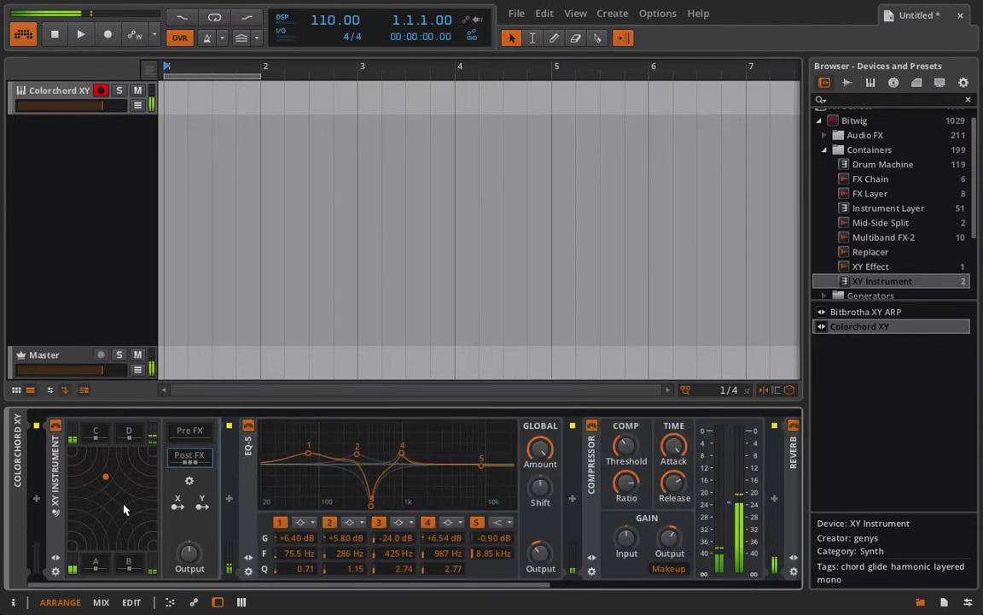
{"action": "left_click_drag", "start_coordinate": [106, 482], "coordinate": [139, 498]}
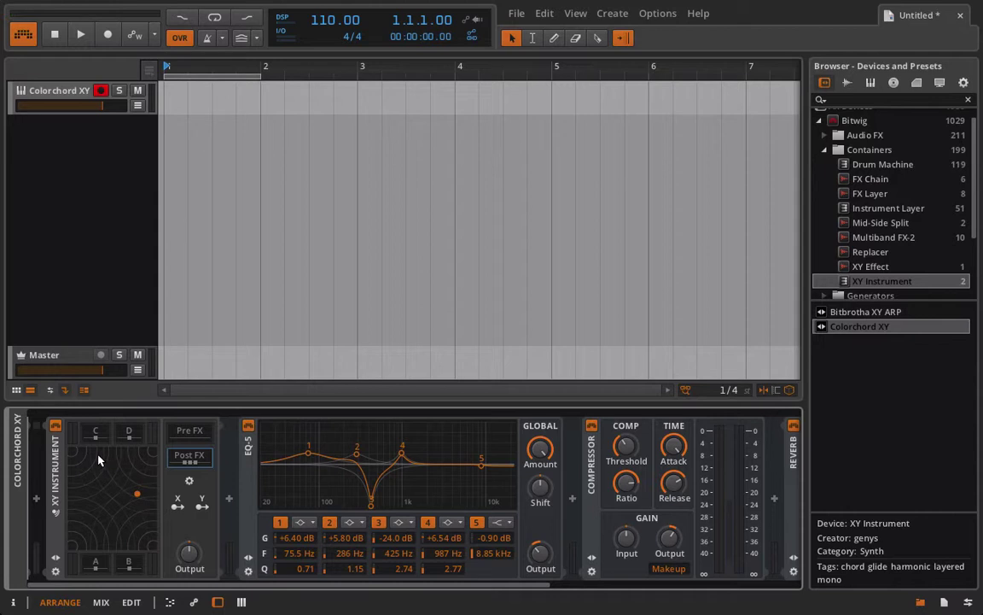
{"action": "left_click_drag", "start_coordinate": [137, 500], "coordinate": [137, 572]}
{"action": "left_click_drag", "start_coordinate": [80, 559], "coordinate": [102, 503]}
{"action": "left_click_drag", "start_coordinate": [101, 501], "coordinate": [86, 577]}
Show layer A's Polysynth, lower the XY Instrument's output and sweep the blend point toward B and back to corner A.
{"action": "left_click", "coordinate": [189, 460]}
{"action": "left_click", "coordinate": [103, 562]}
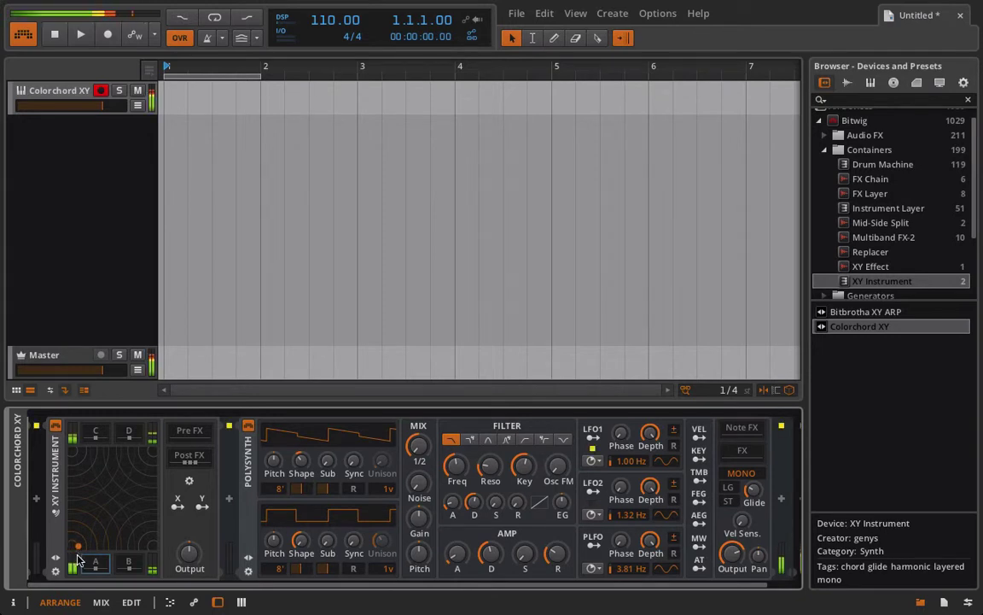
{"action": "left_click_drag", "start_coordinate": [77, 559], "coordinate": [122, 557]}
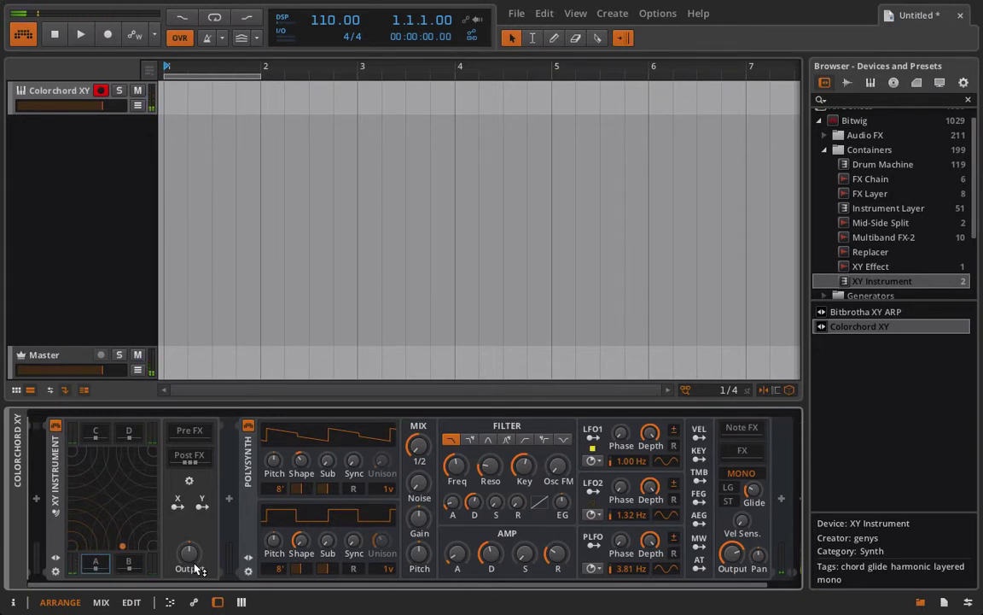
{"action": "left_click_drag", "start_coordinate": [194, 564], "coordinate": [194, 584]}
{"action": "left_click_drag", "start_coordinate": [127, 552], "coordinate": [158, 595]}
{"action": "left_click_drag", "start_coordinate": [154, 548], "coordinate": [52, 590]}
Add a second instrument track with an Instrument Layer container and insert a Polysynth as its first layer.
{"action": "right_click", "coordinate": [54, 172]}
{"action": "left_click", "coordinate": [79, 183]}
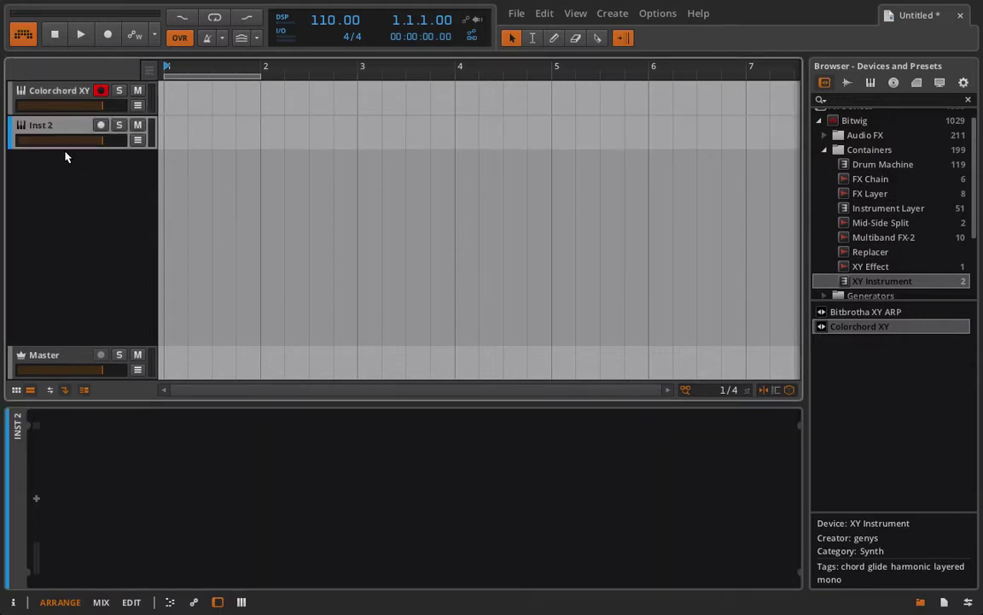
{"action": "left_click", "coordinate": [36, 498]}
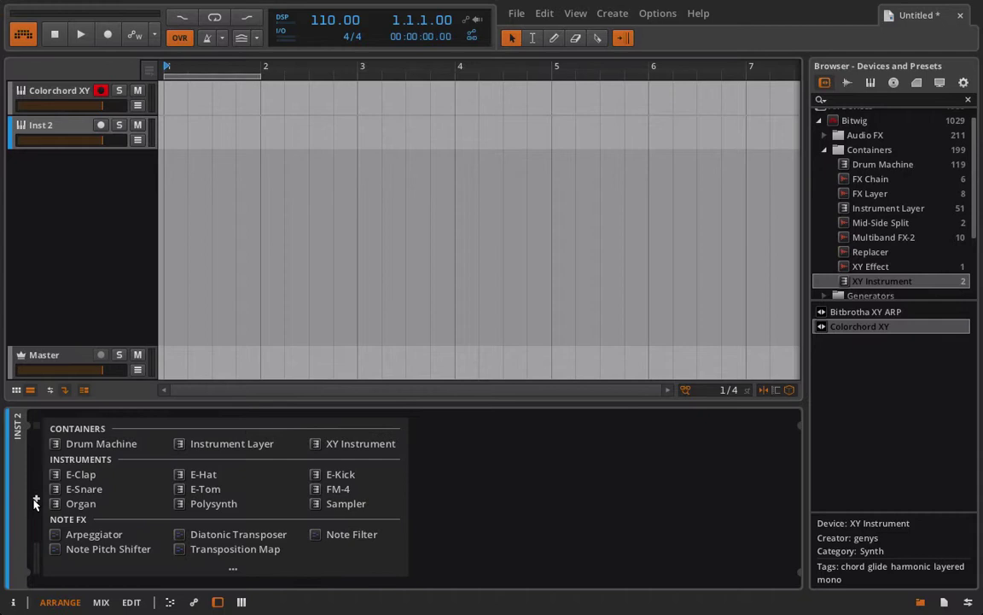
{"action": "left_click", "coordinate": [207, 444]}
{"action": "left_click", "coordinate": [184, 426]}
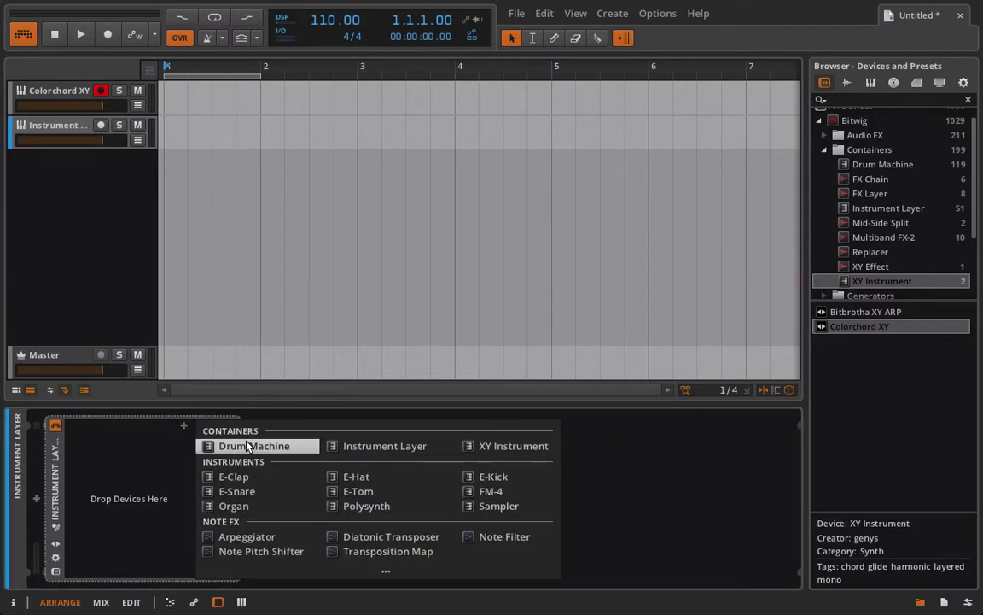
{"action": "left_click", "coordinate": [343, 506]}
Add a second Polysynth layer to the Instrument Layer and try lowering the volumes of the two layers.
{"action": "right_click", "coordinate": [184, 462]}
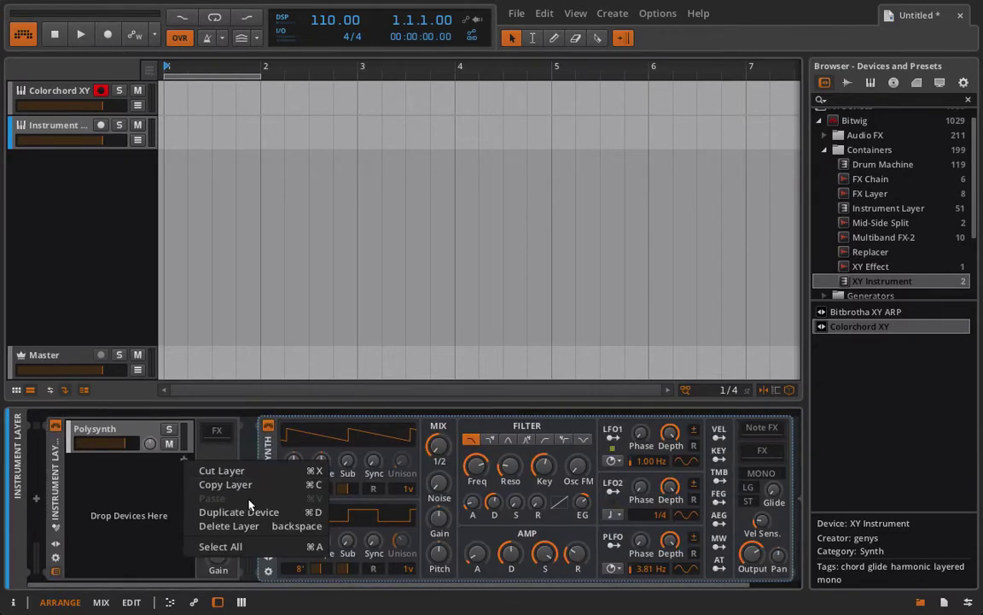
{"action": "left_click", "coordinate": [184, 461]}
{"action": "left_click", "coordinate": [183, 459]}
{"action": "left_click", "coordinate": [341, 505]}
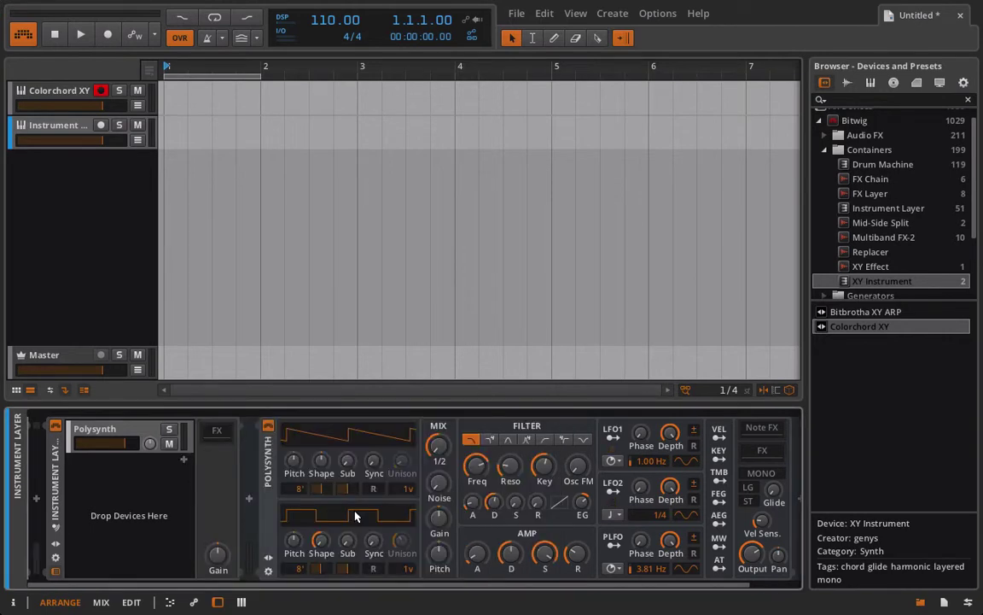
{"action": "left_click_drag", "start_coordinate": [119, 485], "coordinate": [95, 483]}
{"action": "left_click_drag", "start_coordinate": [123, 442], "coordinate": [92, 442]}
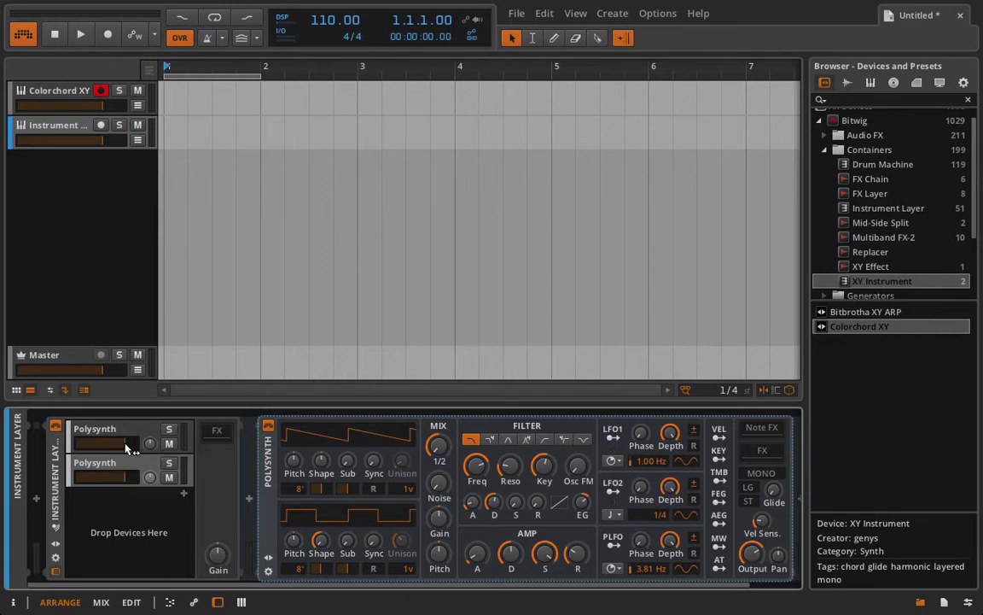
Return to the Colorchord XY track, move the blend point slightly inward from corner A and briefly view the Post FX chain.
{"action": "left_click", "coordinate": [33, 83]}
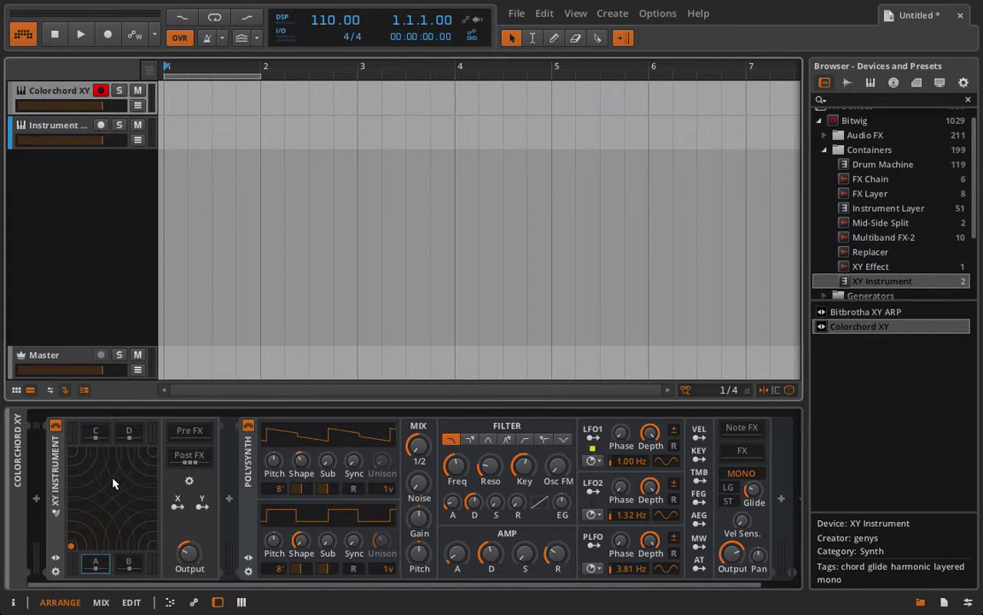
{"action": "mouse_move", "coordinate": [71, 543]}
{"action": "left_mouse_down"}
{"action": "mouse_move", "coordinate": [68, 386]}
{"action": "mouse_move", "coordinate": [149, 529]}
{"action": "mouse_move", "coordinate": [56, 371]}
{"action": "mouse_move", "coordinate": [95, 499]}
{"action": "mouse_move", "coordinate": [79, 533]}
{"action": "left_mouse_up"}
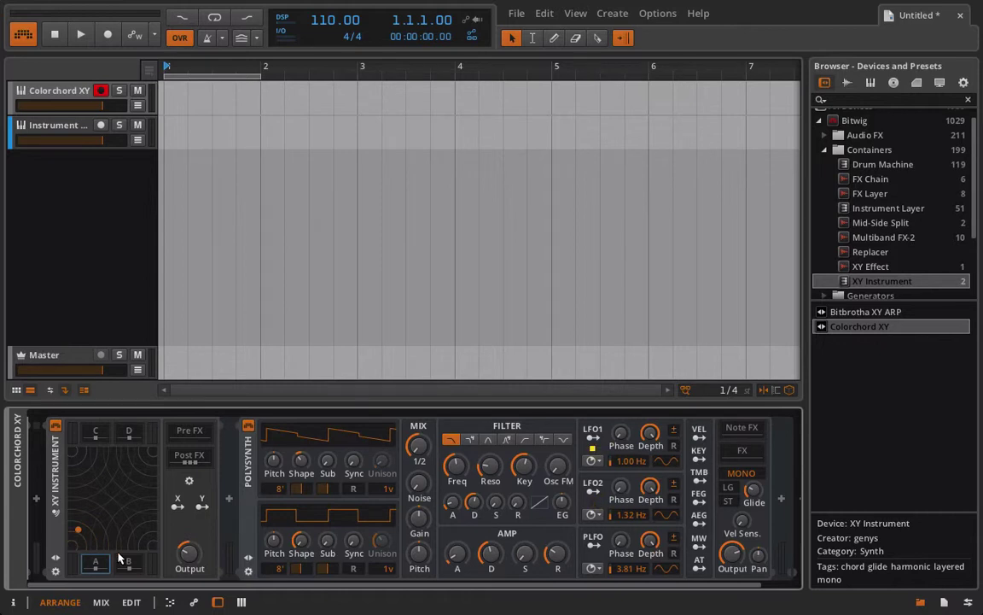
{"action": "left_click", "coordinate": [202, 462]}
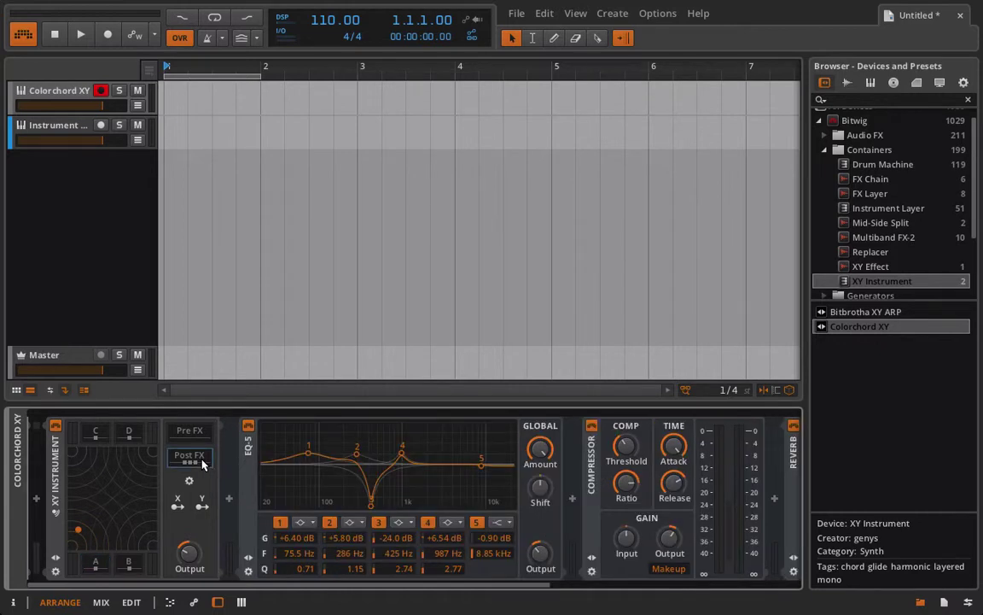
{"action": "left_click", "coordinate": [202, 462]}
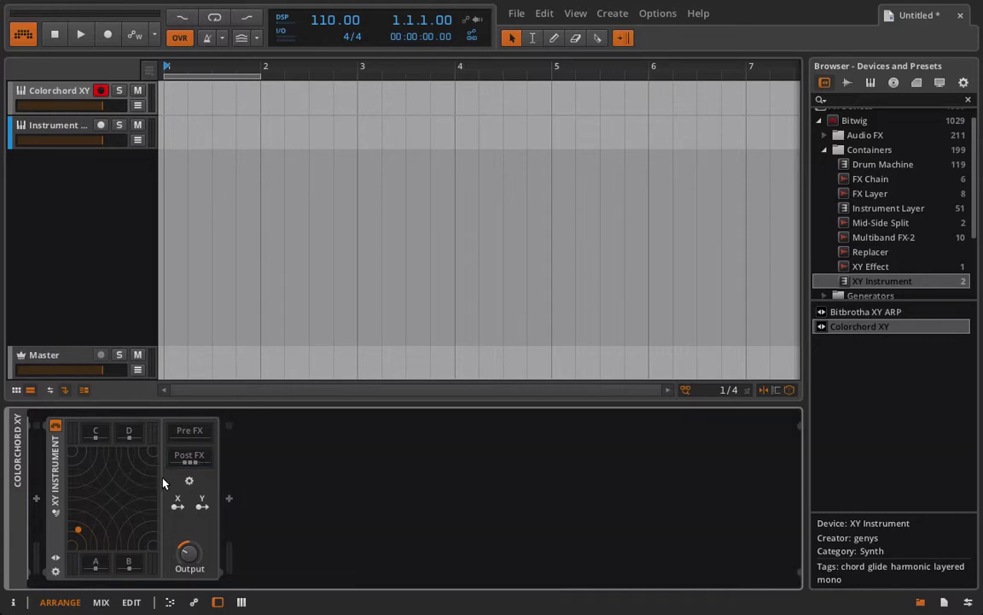
Insert an XY Effect after the XY Instrument, try moving its blend point, and delete the XY Effect.
{"action": "left_click", "coordinate": [228, 501]}
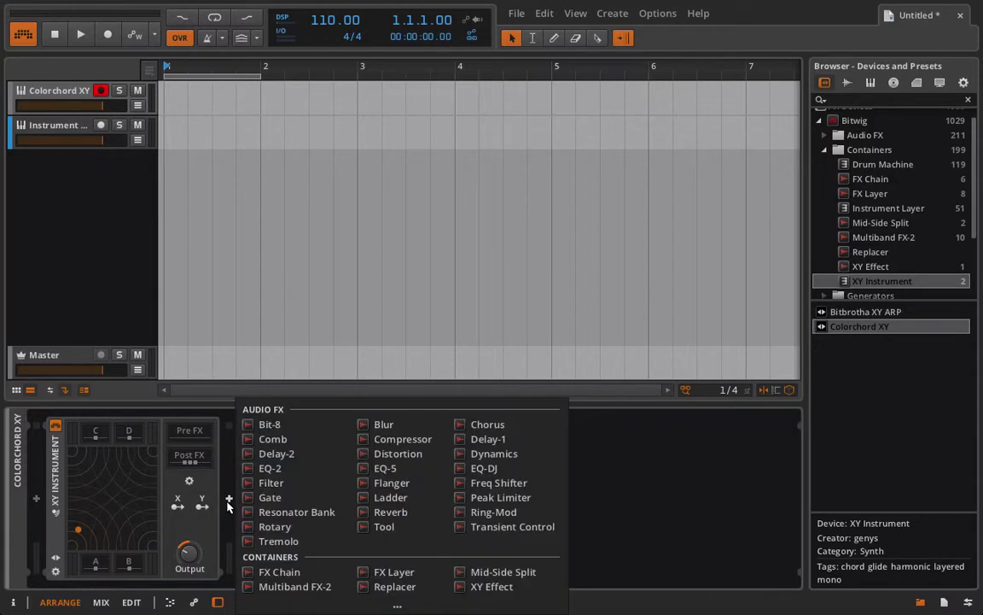
{"action": "left_click", "coordinate": [474, 587]}
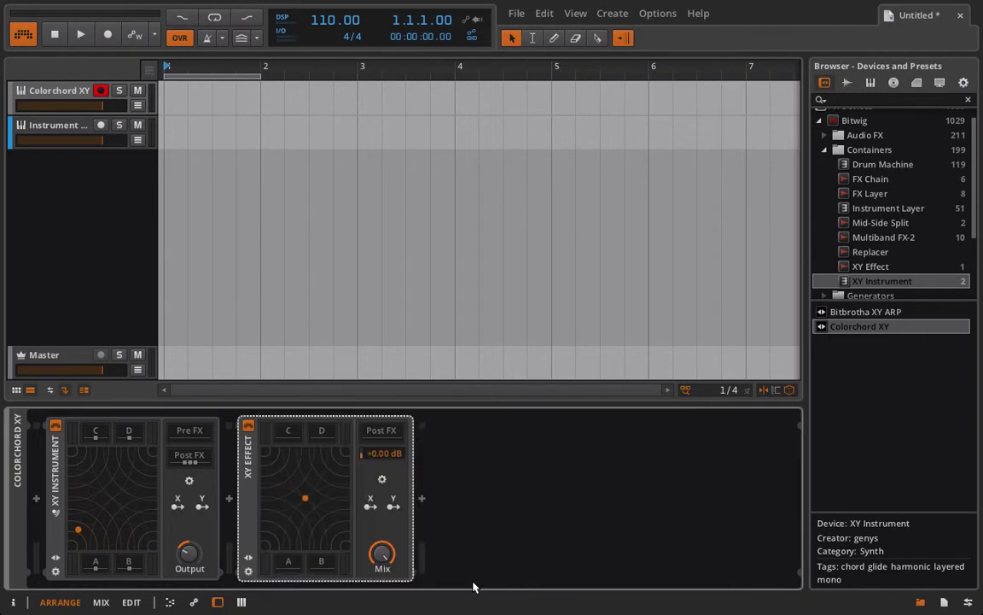
{"action": "left_click_drag", "start_coordinate": [311, 503], "coordinate": [256, 430]}
{"action": "key", "text": "Delete"}
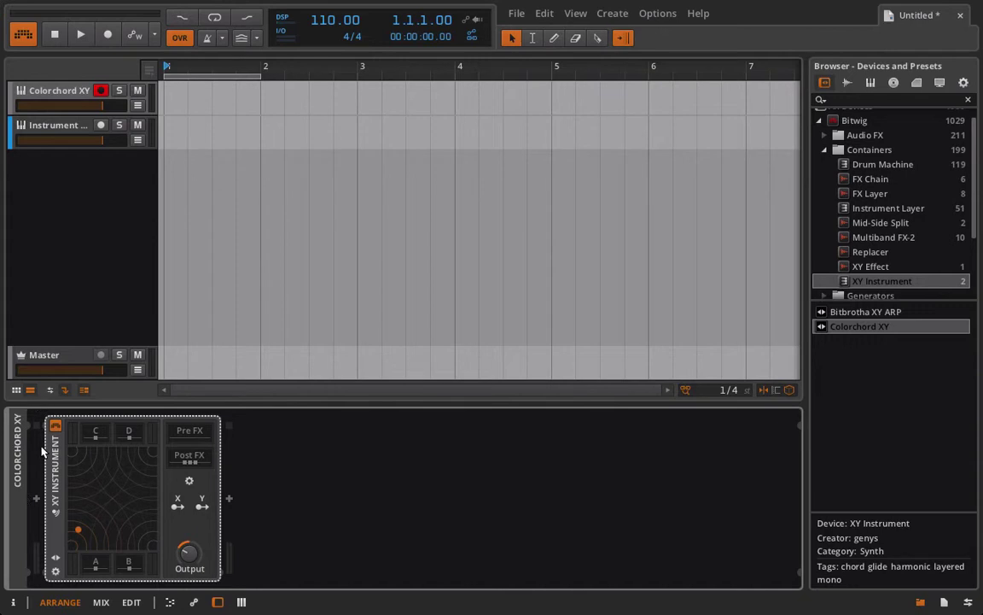
Move the XY Instrument's blend point back to corner A and delete the Instrument Layer track.
{"action": "left_click_drag", "start_coordinate": [78, 530], "coordinate": [71, 545]}
{"action": "left_click", "coordinate": [38, 126]}
{"action": "key", "text": "Delete"}
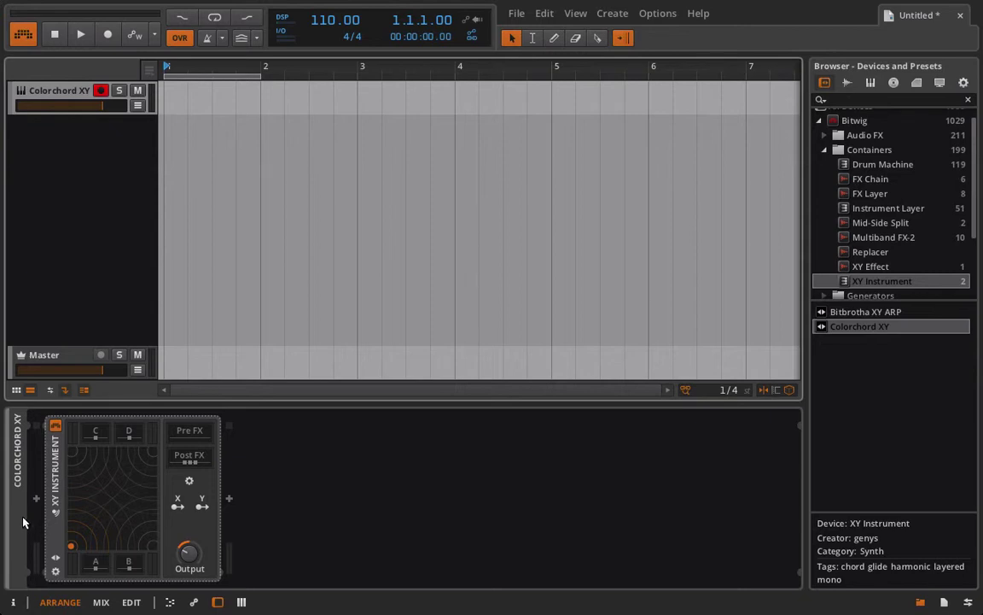
Sweep the XY Instrument's blend point through the other corners of the pad and return it to corner A.
{"action": "left_click_drag", "start_coordinate": [71, 547], "coordinate": [401, 613]}
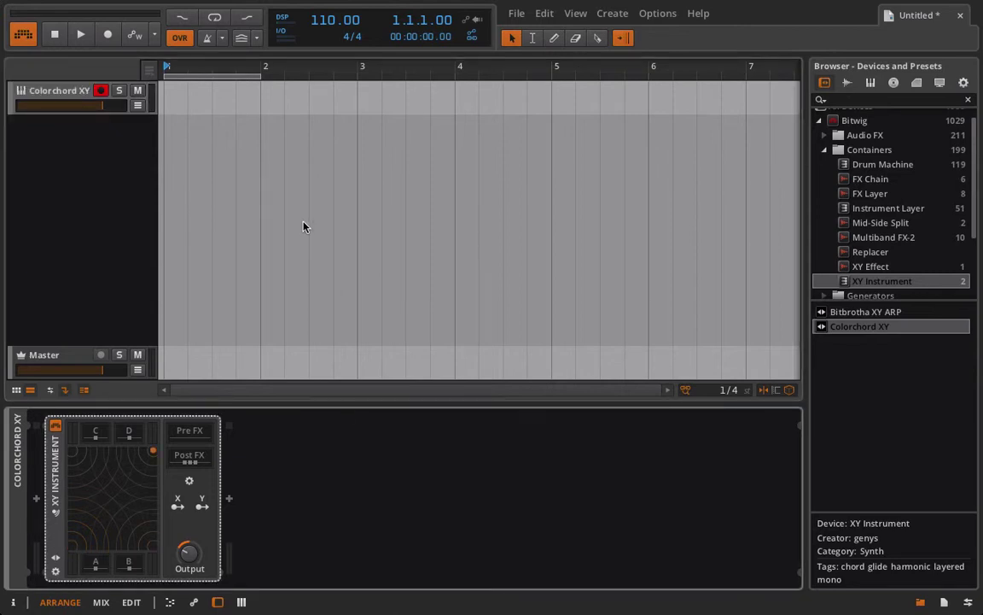
{"action": "left_click_drag", "start_coordinate": [153, 545], "coordinate": [379, 197]}
{"action": "left_click_drag", "start_coordinate": [296, 205], "coordinate": [53, 105]}
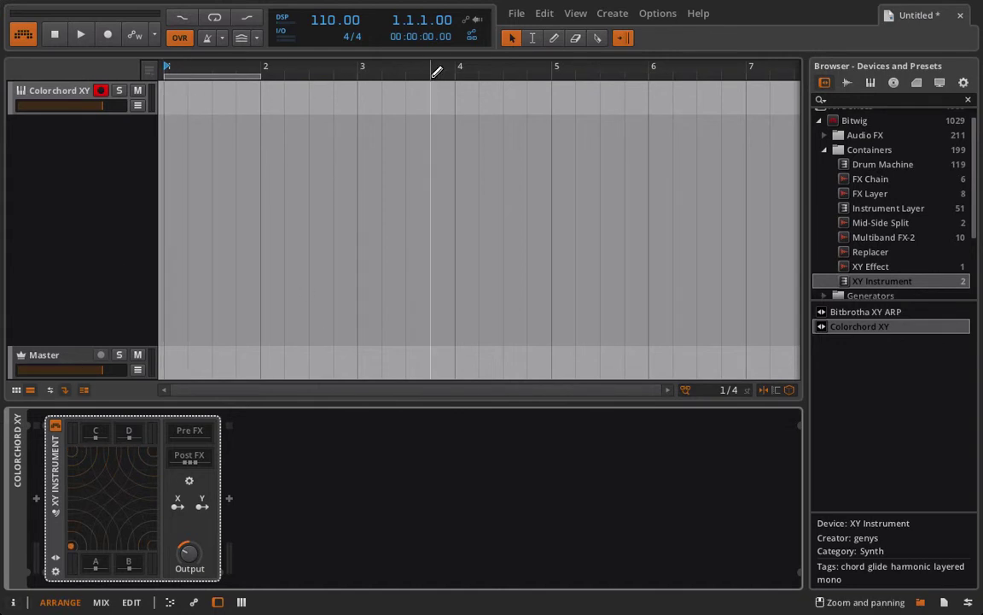
Create an empty note clip at bar 1 on the Colorchord XY track and extend it to three bars.
{"action": "right_click", "coordinate": [165, 99]}
{"action": "left_click", "coordinate": [161, 88]}
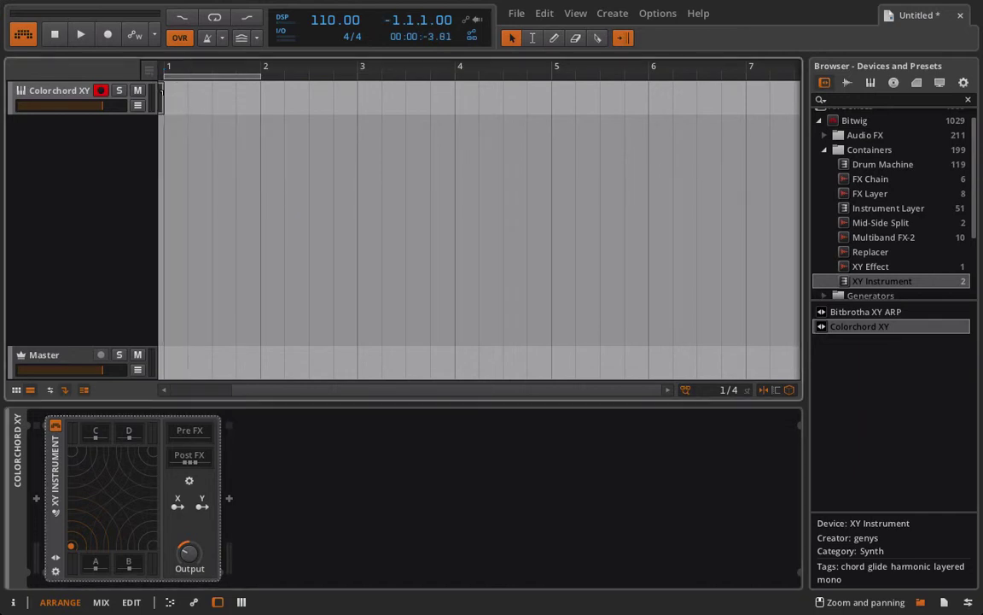
{"action": "double_click", "coordinate": [215, 103]}
{"action": "double_click", "coordinate": [215, 104]}
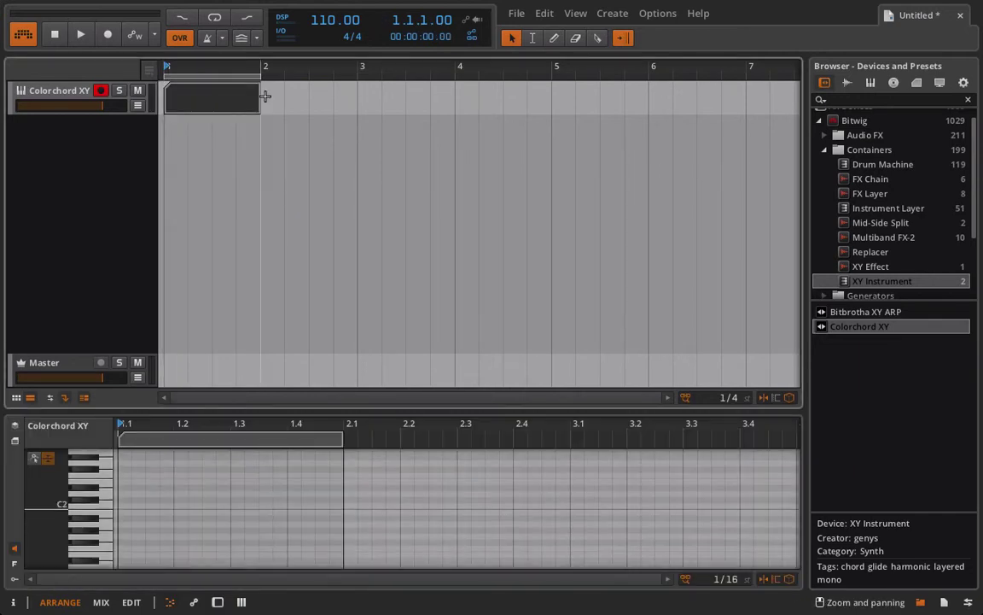
{"action": "left_click_drag", "start_coordinate": [259, 84], "coordinate": [455, 84]}
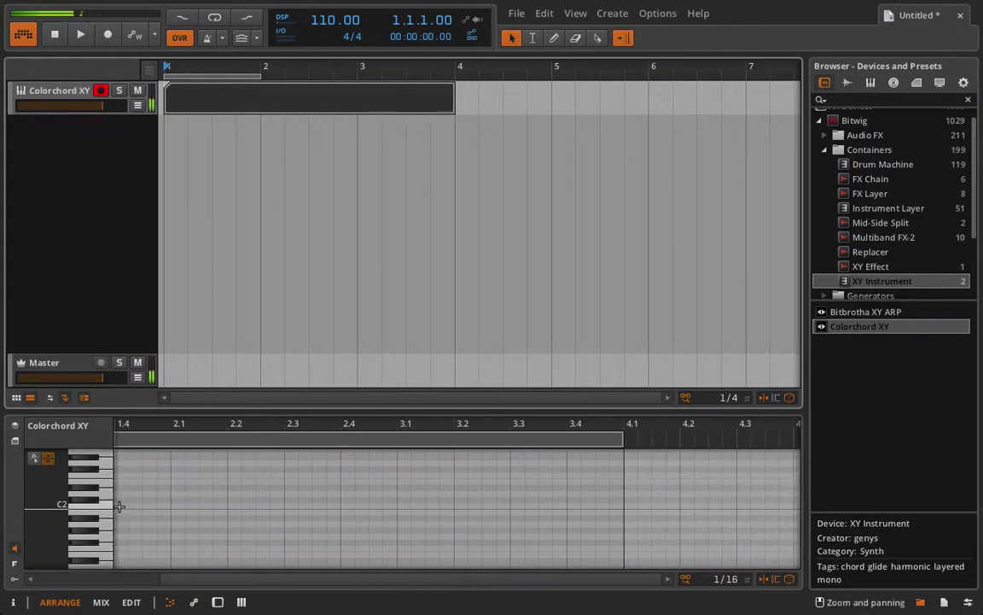
Show the Colorchord XY track's device chain and open the Polysynth in layer A.
{"action": "left_click", "coordinate": [47, 95]}
{"action": "double_click", "coordinate": [47, 96]}
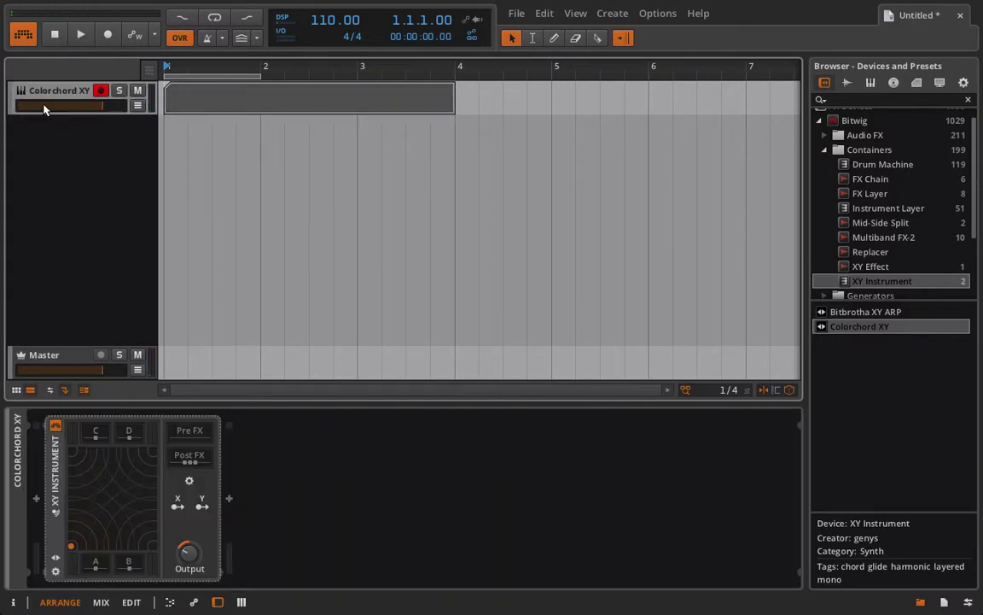
{"action": "left_click", "coordinate": [94, 563]}
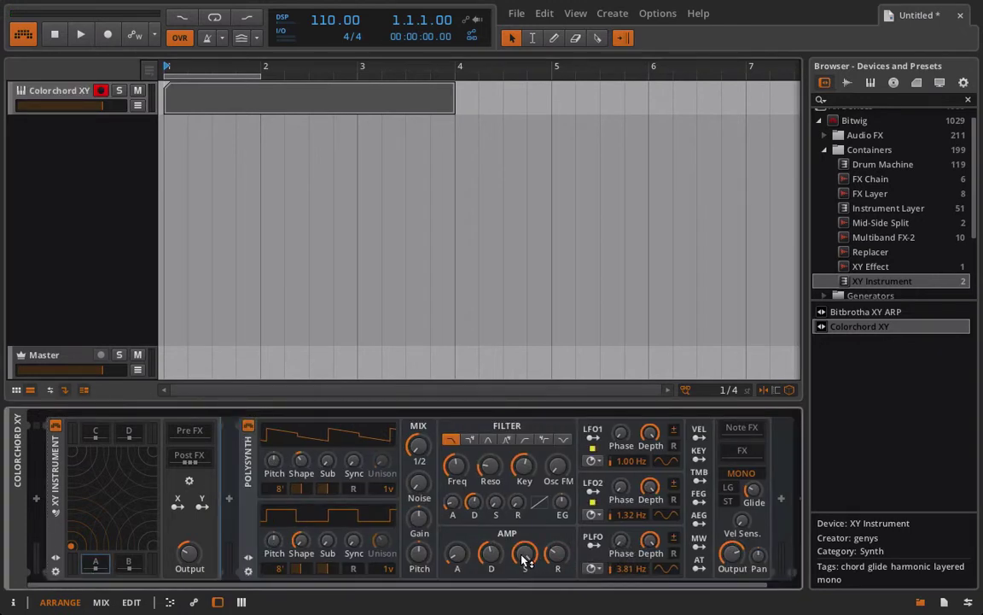
Raise the amp envelope's sustain to maximum in the Polysynths of layers B, C and D.
{"action": "left_click", "coordinate": [128, 563]}
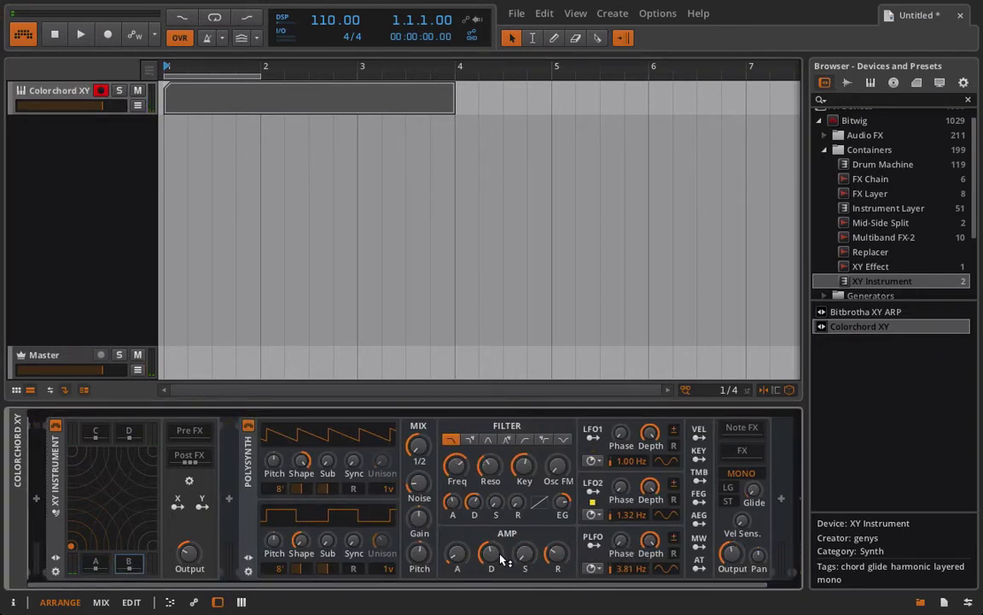
{"action": "left_click", "coordinate": [96, 431]}
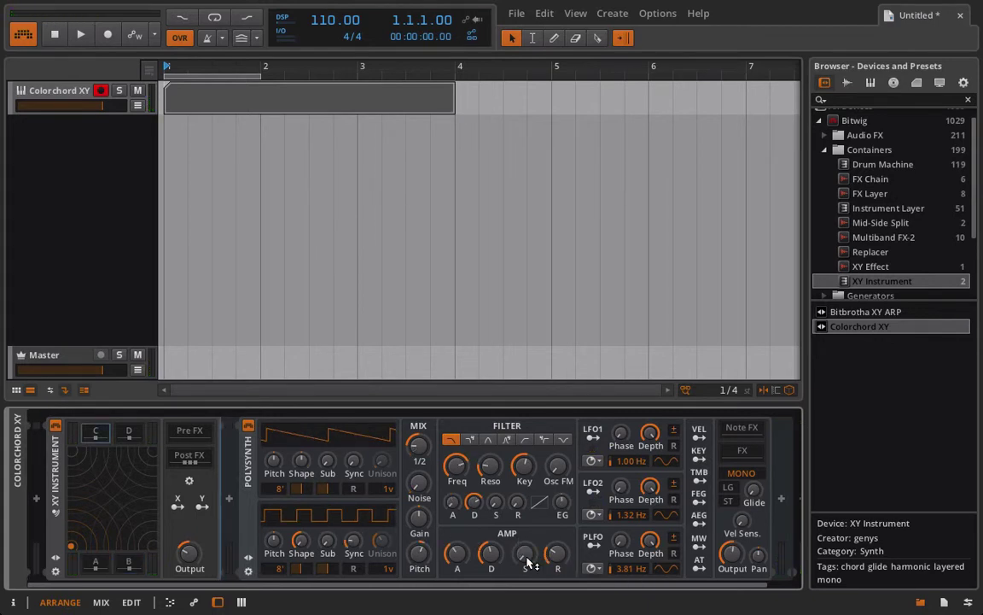
{"action": "left_click_drag", "start_coordinate": [524, 560], "coordinate": [524, 461]}
{"action": "left_click", "coordinate": [141, 435]}
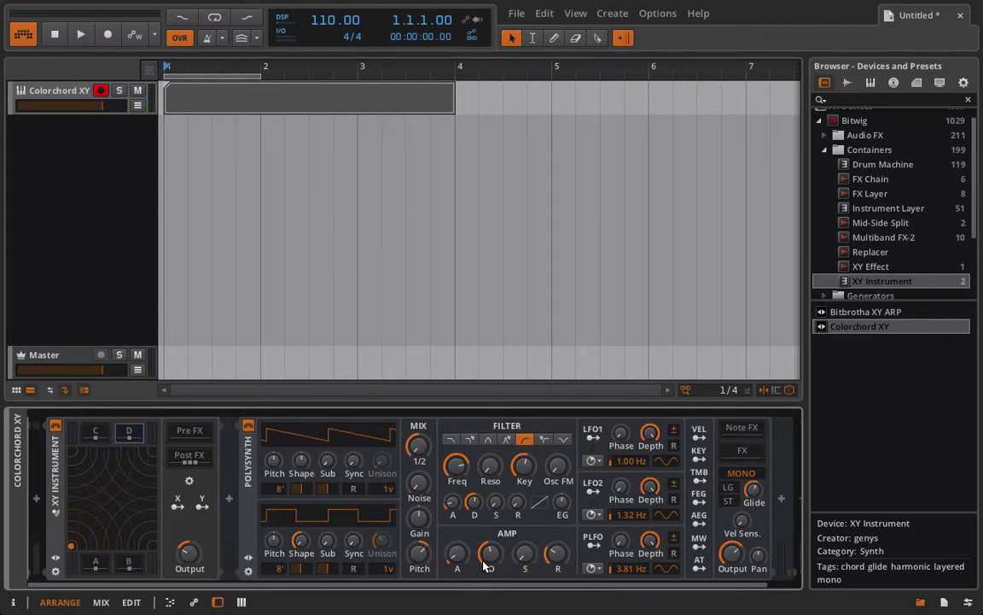
Draw a C2 note spanning the full three bars of the Colorchord XY clip and play it back briefly.
{"action": "double_click", "coordinate": [212, 99]}
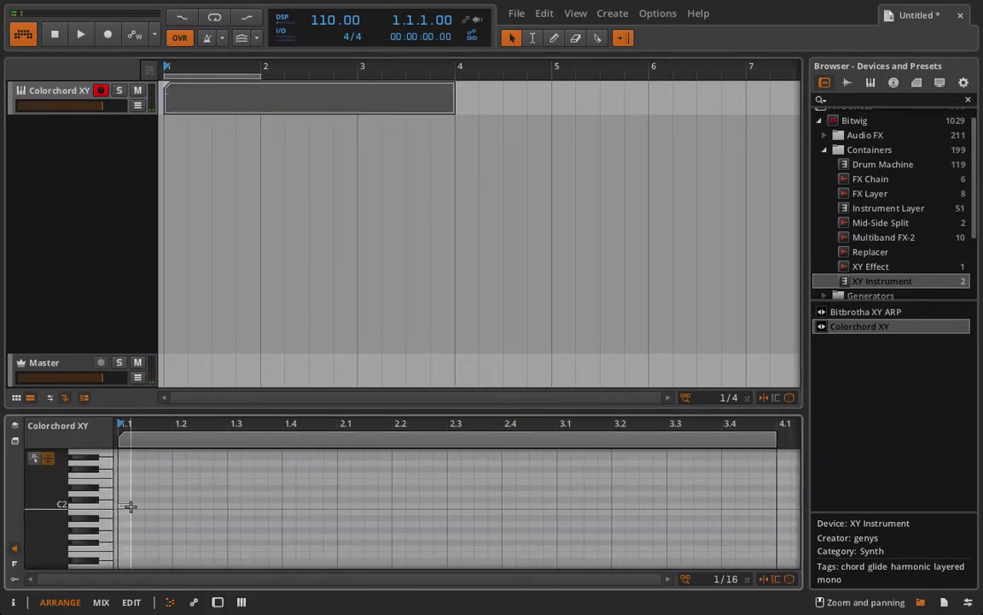
{"action": "left_click_drag", "start_coordinate": [125, 504], "coordinate": [572, 521]}
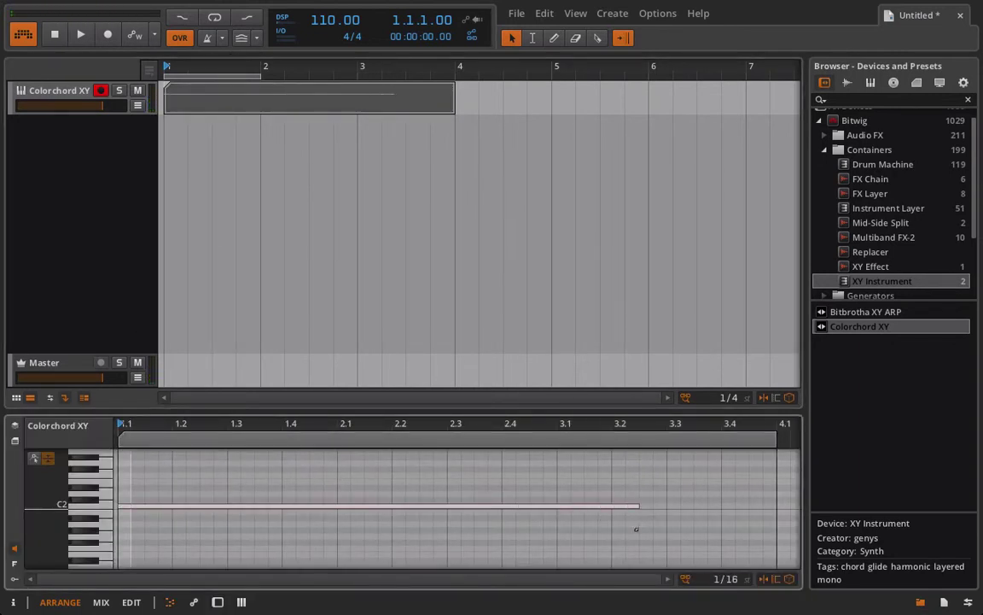
{"action": "mouse_move", "coordinate": [636, 529]}
{"action": "left_mouse_down"}
{"action": "mouse_move", "coordinate": [773, 508]}
{"action": "mouse_move", "coordinate": [761, 509]}
{"action": "left_mouse_up"}
{"action": "key", "text": "space"}
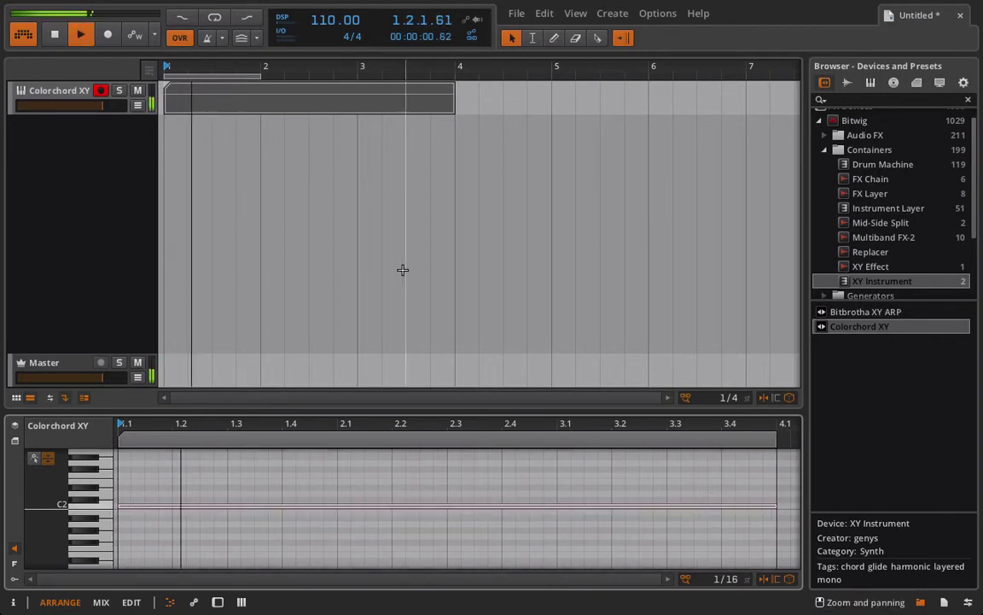
{"action": "key", "text": "space"}
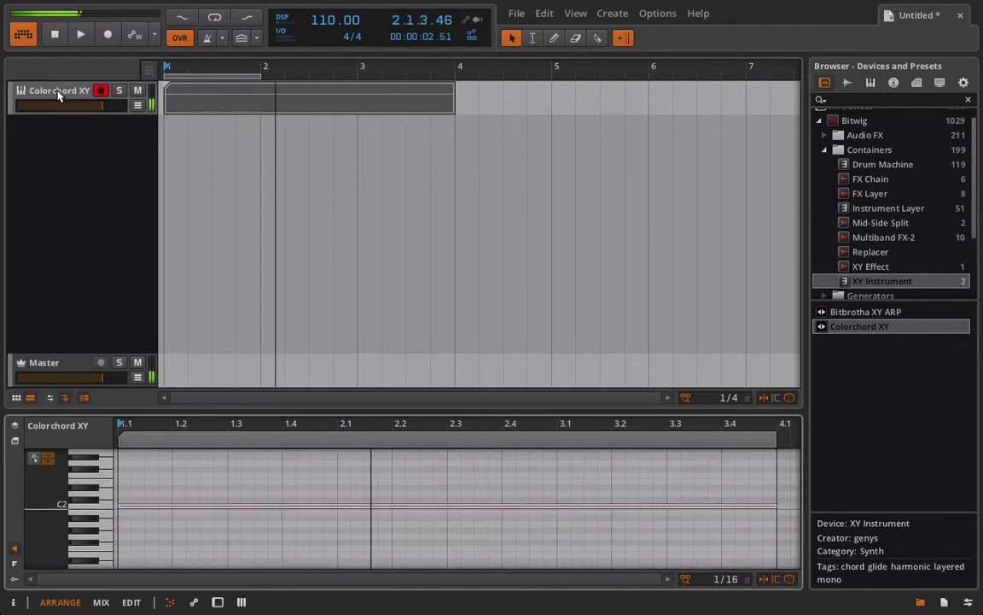
Show the XY Instrument's macro controls and switch its blend pad to separate X and Y knobs.
{"action": "key", "text": "d"}
{"action": "left_click", "coordinate": [56, 556]}
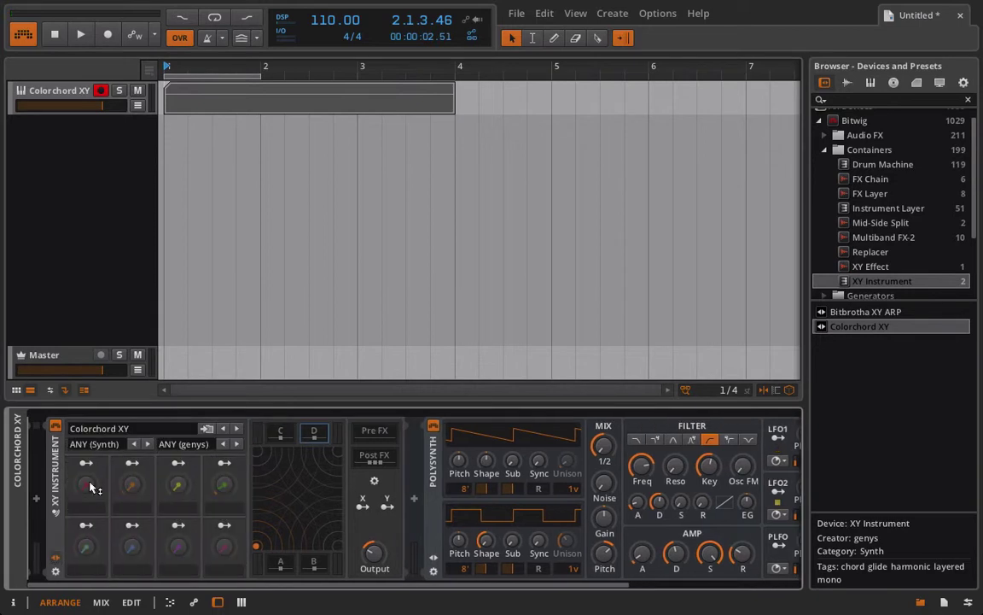
{"action": "left_click", "coordinate": [375, 482]}
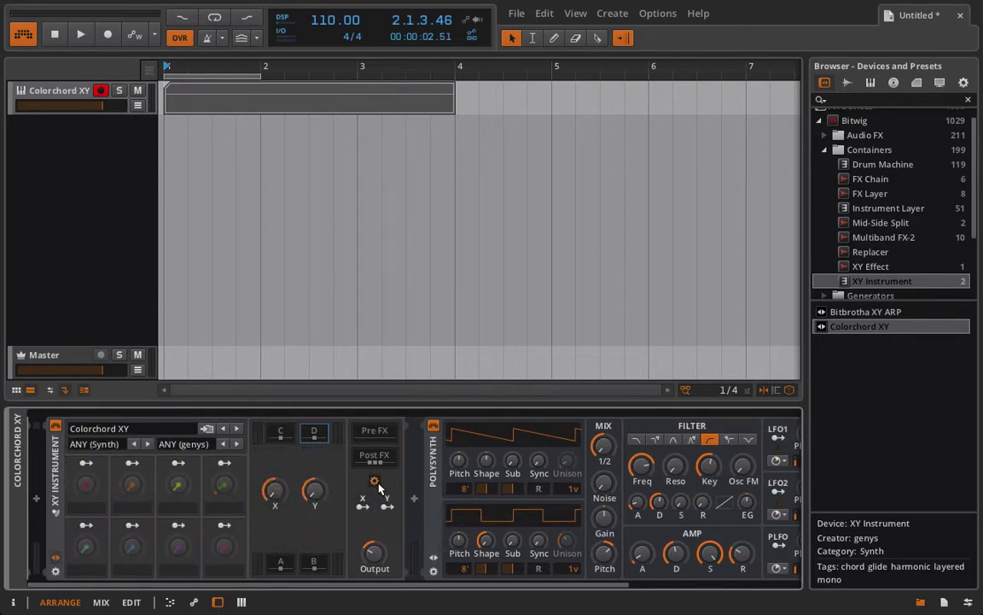
Map Macro 1 to the XY Instrument's Mix X and Macro 2 to its Mix Y.
{"action": "left_click", "coordinate": [271, 500]}
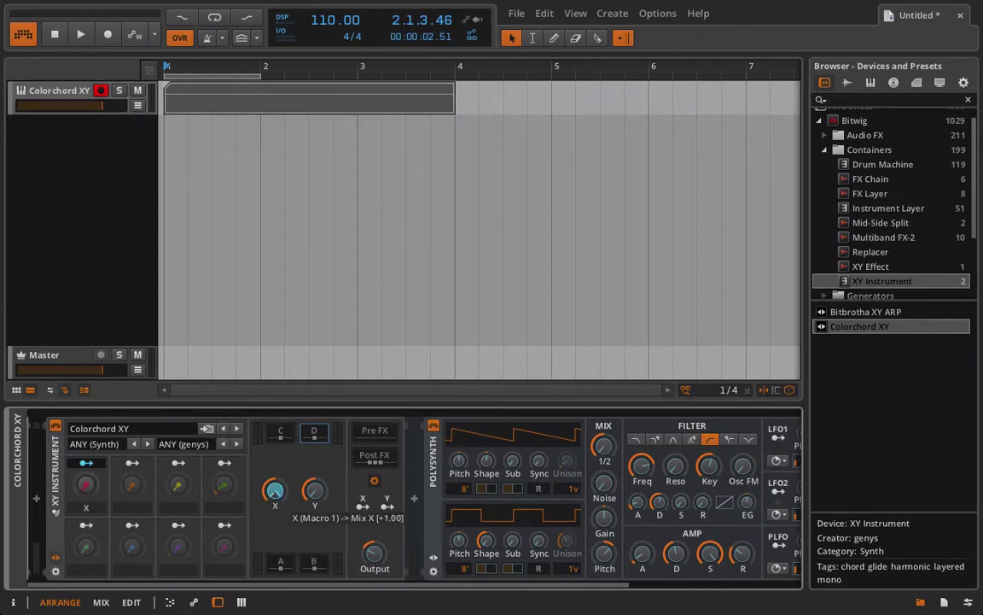
{"action": "left_click", "coordinate": [133, 462]}
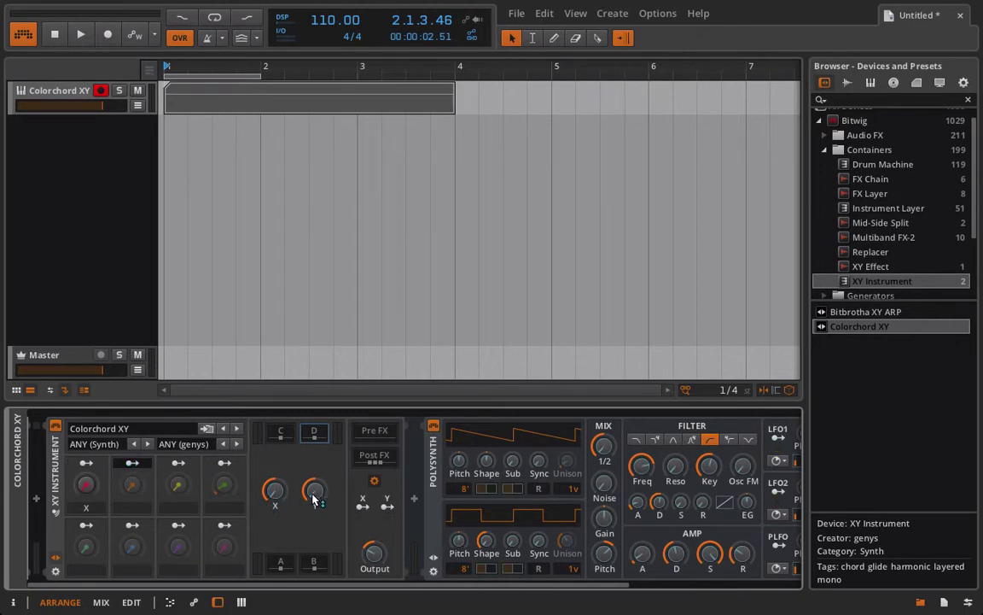
{"action": "left_click", "coordinate": [314, 489]}
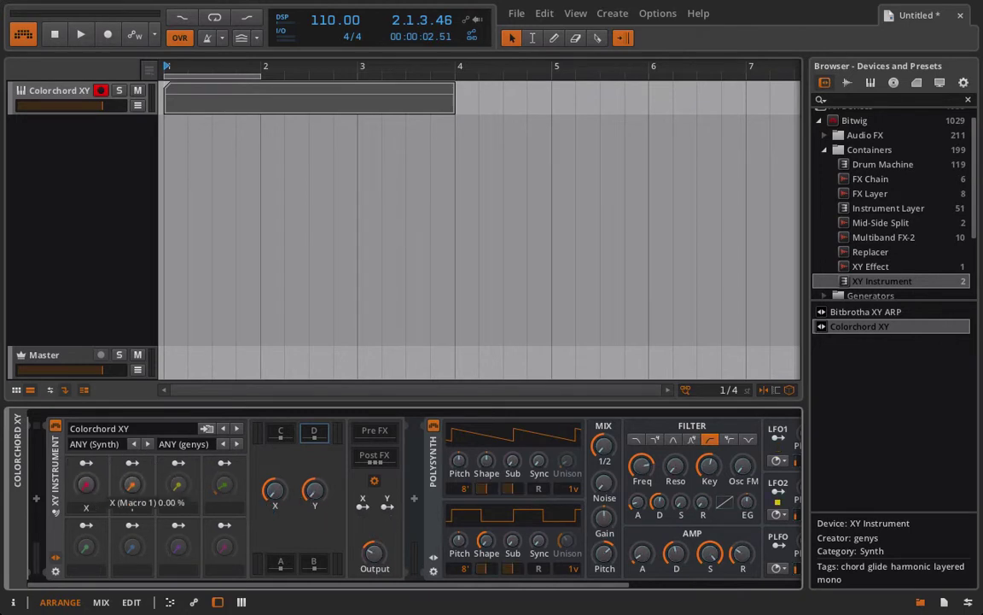
{"action": "left_click_drag", "start_coordinate": [85, 484], "coordinate": [85, 502]}
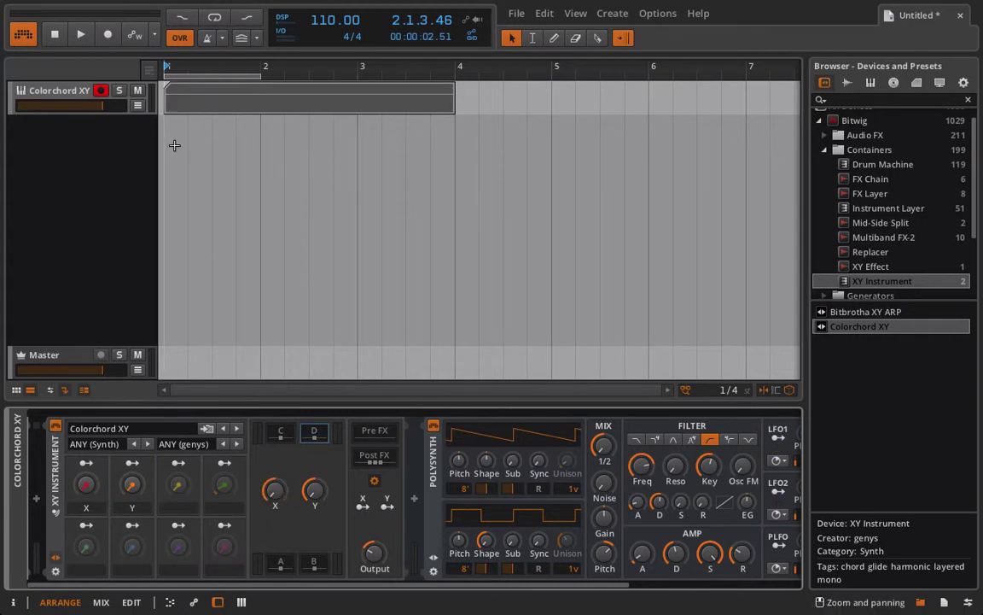
Show the track's automation for X (Macro 1) and make it jump from 0 % to maximum exactly at bar 2.
{"action": "left_click", "coordinate": [138, 106]}
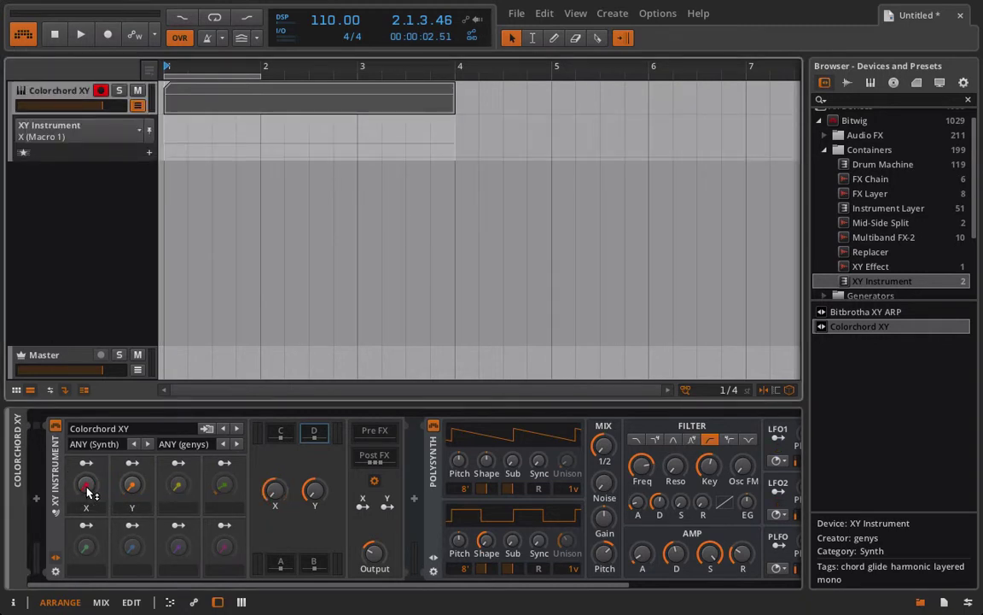
{"action": "mouse_move", "coordinate": [87, 488]}
{"action": "left_mouse_down"}
{"action": "mouse_move", "coordinate": [87, 418]}
{"action": "mouse_move", "coordinate": [95, 489]}
{"action": "mouse_move", "coordinate": [96, 410]}
{"action": "mouse_move", "coordinate": [87, 493]}
{"action": "left_mouse_up"}
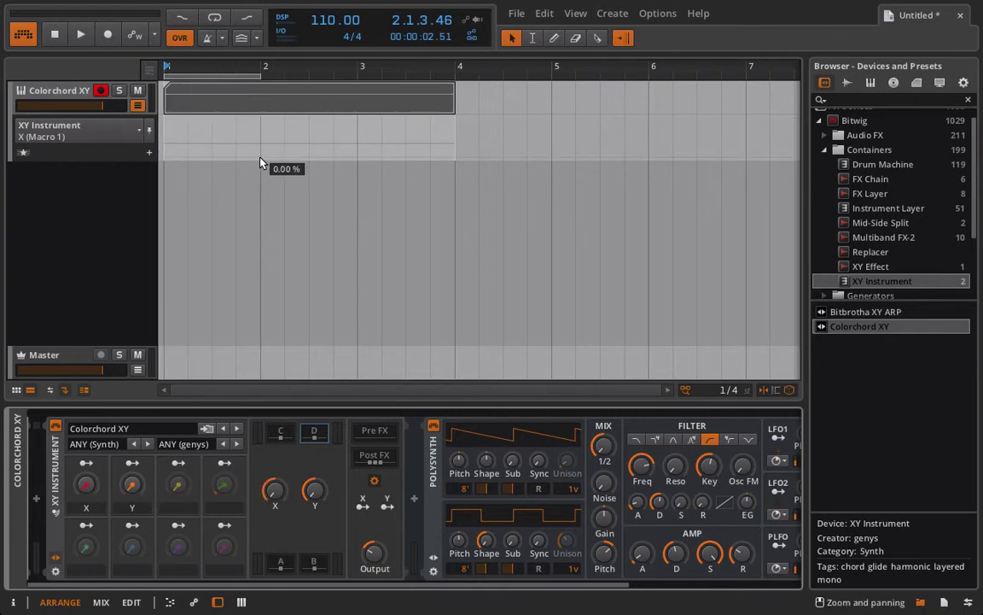
{"action": "left_click_drag", "start_coordinate": [261, 158], "coordinate": [259, 118]}
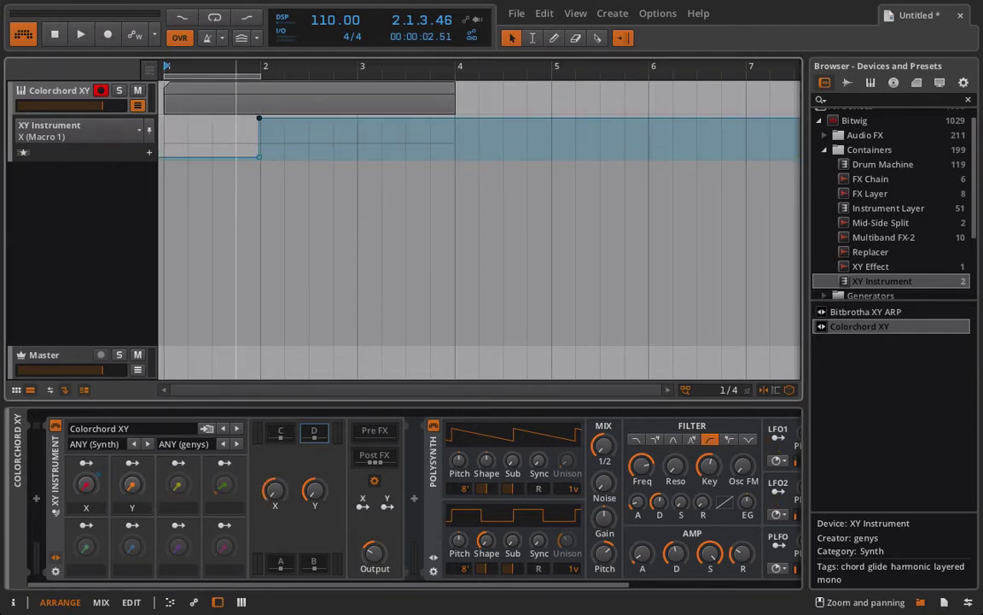
{"action": "left_click_drag", "start_coordinate": [261, 62], "coordinate": [227, 168]}
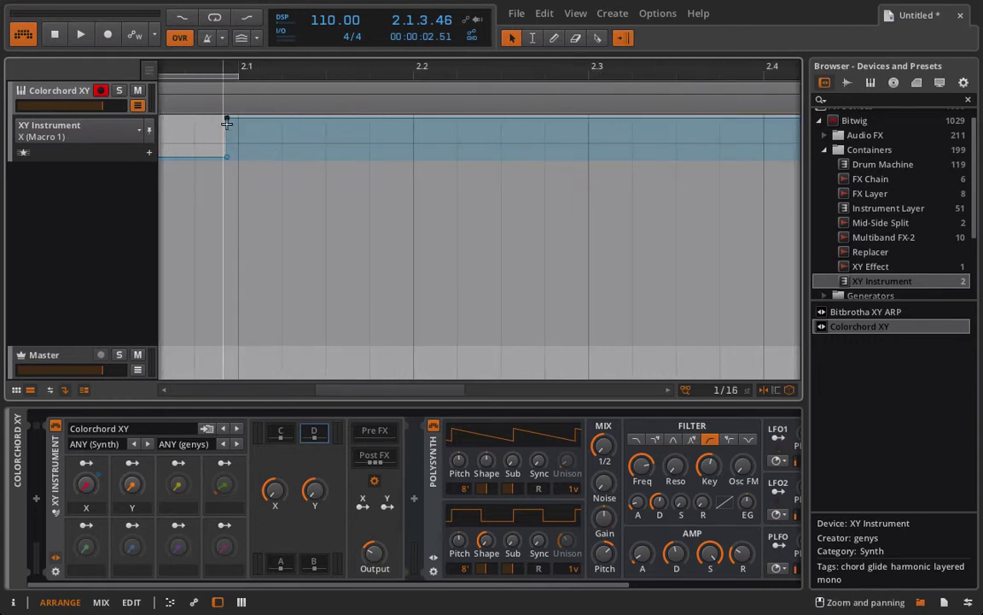
{"action": "left_click_drag", "start_coordinate": [227, 120], "coordinate": [237, 119]}
{"action": "left_click_drag", "start_coordinate": [227, 157], "coordinate": [238, 157]}
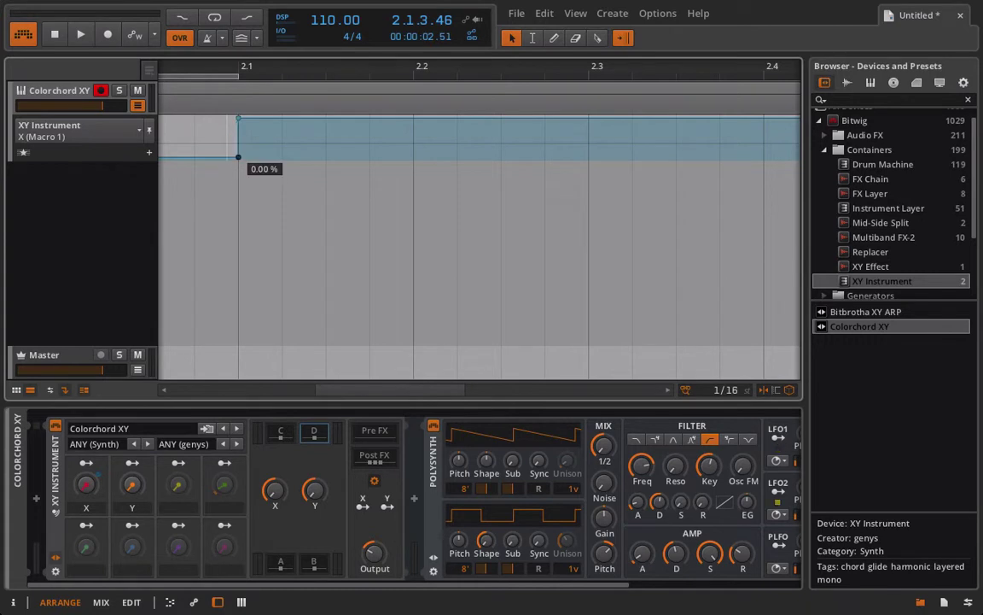
{"action": "left_click_drag", "start_coordinate": [256, 66], "coordinate": [256, 5]}
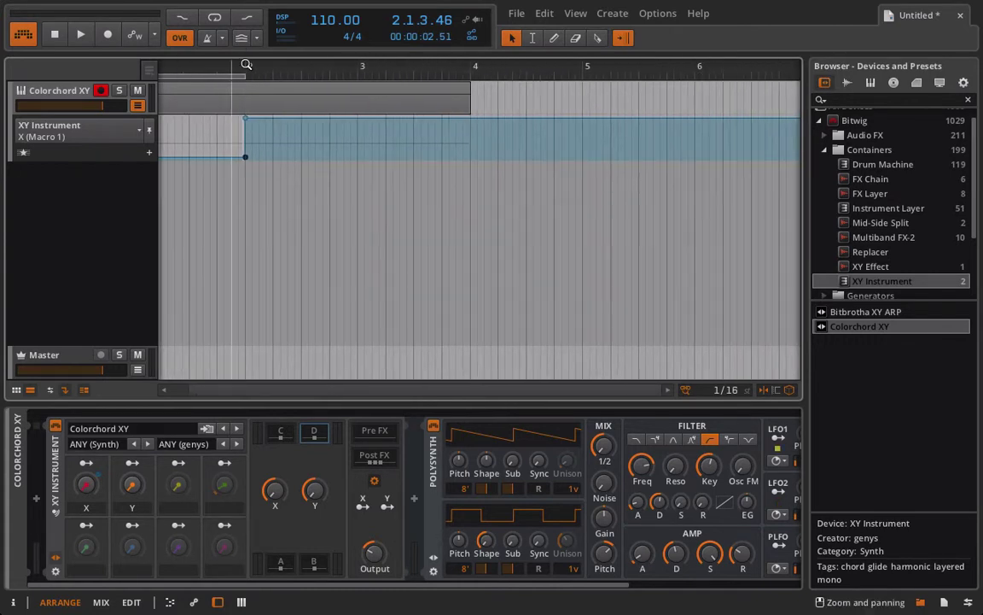
Automate the XY Instrument's Mix Y to jump from minimum to maximum at bar 3.
{"action": "left_click", "coordinate": [315, 493]}
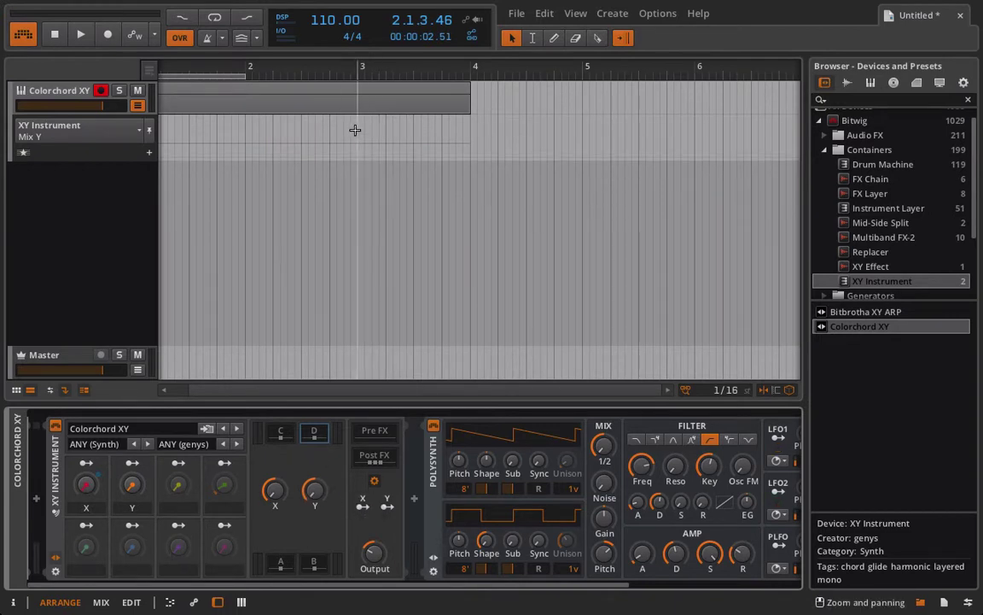
{"action": "left_click_drag", "start_coordinate": [358, 160], "coordinate": [359, 117]}
{"action": "left_click_drag", "start_coordinate": [361, 67], "coordinate": [356, 30]}
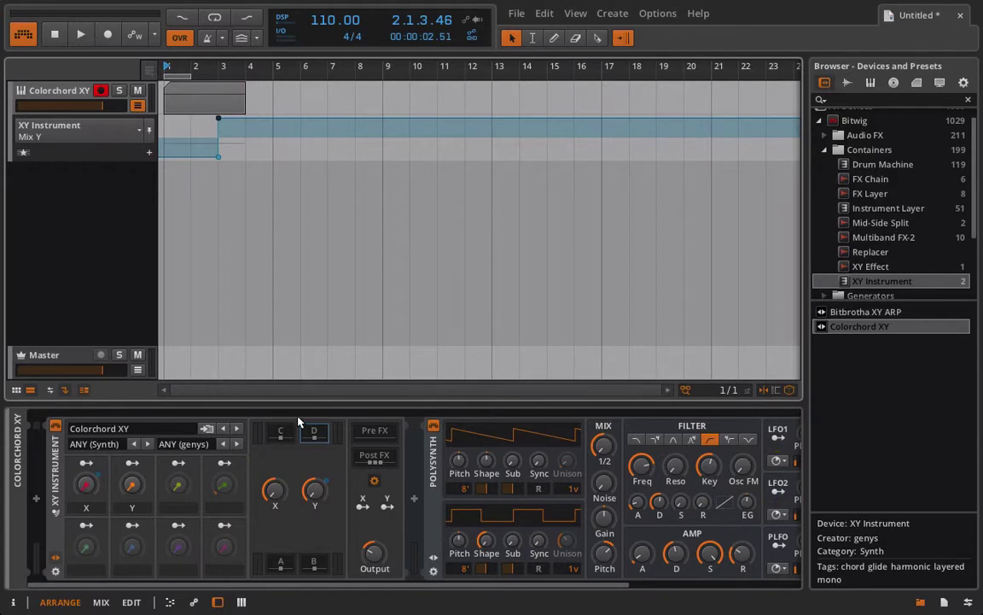
Automate Mix X to jump to 100 % at bar 2 and fall to minimum midway through bar 3, and play the clip.
{"action": "left_click", "coordinate": [276, 490]}
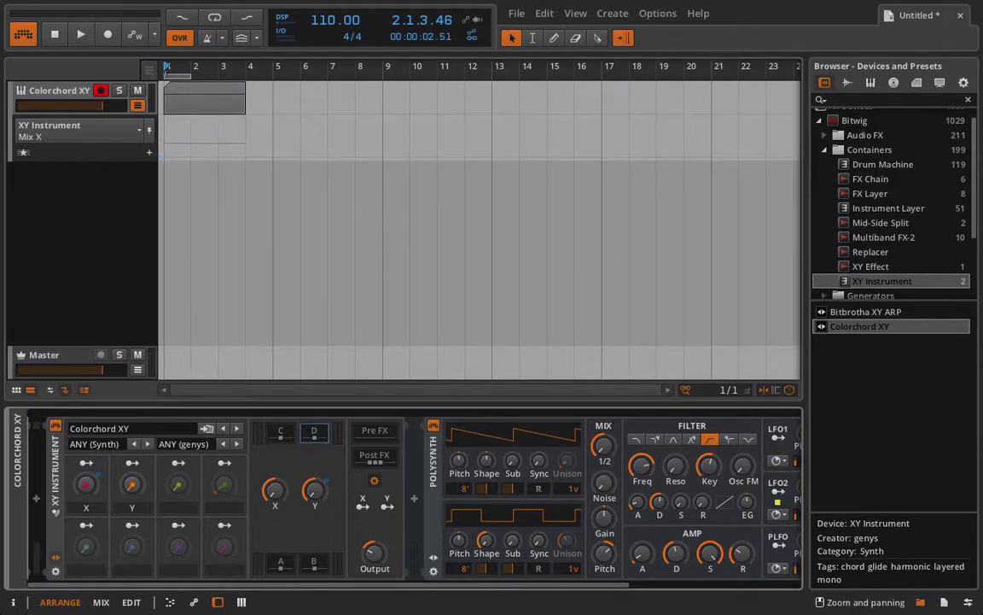
{"action": "left_click_drag", "start_coordinate": [200, 69], "coordinate": [267, 68]}
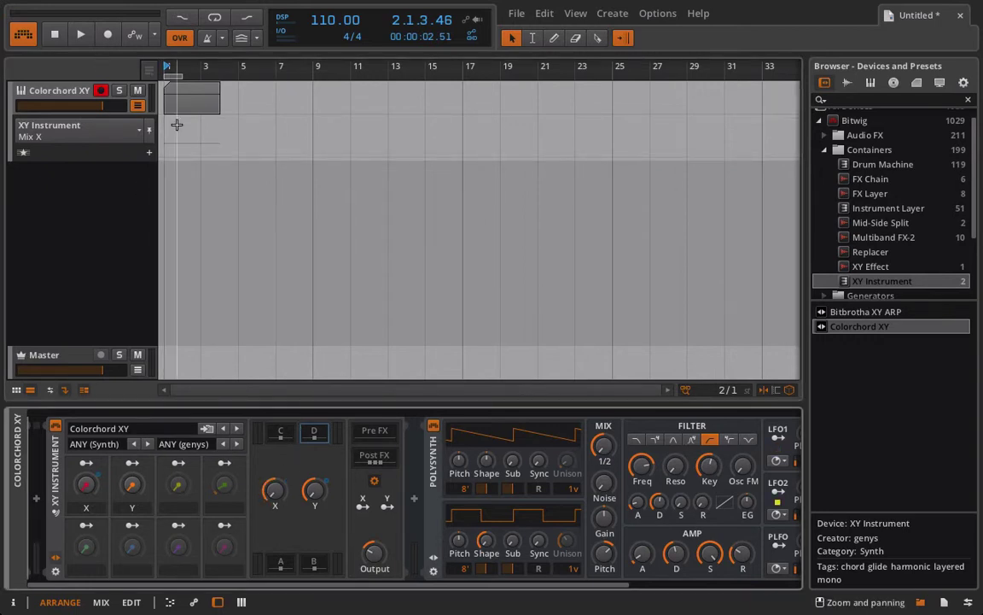
{"action": "left_click", "coordinate": [316, 493]}
{"action": "left_click", "coordinate": [276, 495]}
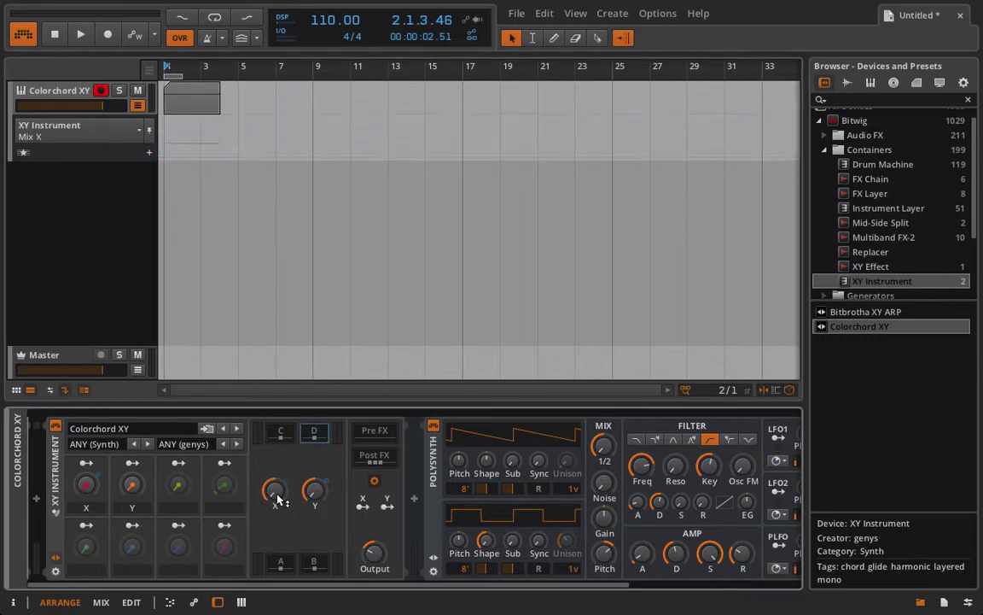
{"action": "left_click_drag", "start_coordinate": [173, 61], "coordinate": [173, 121]}
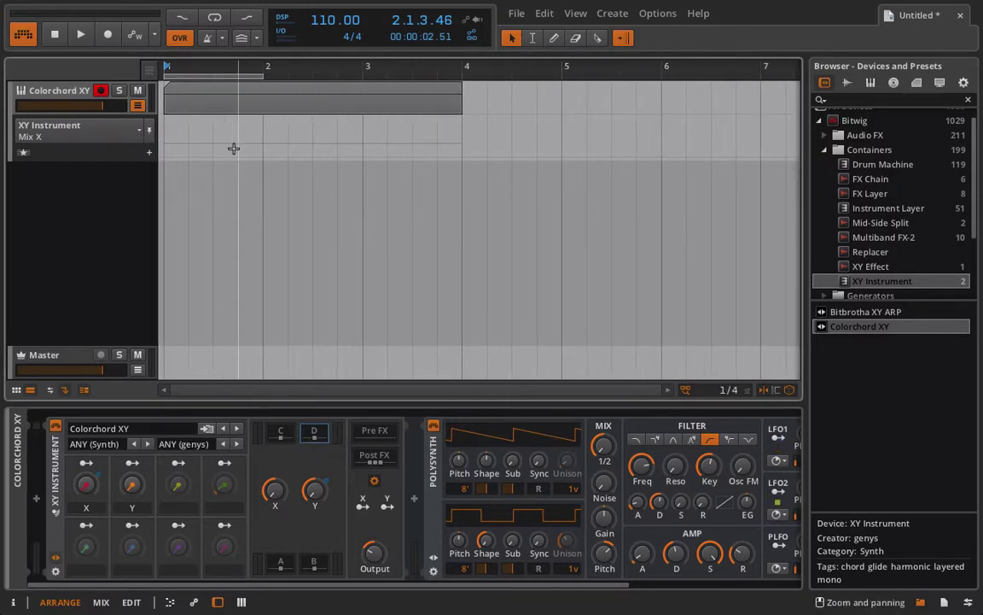
{"action": "left_click", "coordinate": [263, 152]}
{"action": "left_click_drag", "start_coordinate": [263, 149], "coordinate": [263, 119]}
{"action": "left_click", "coordinate": [416, 120]}
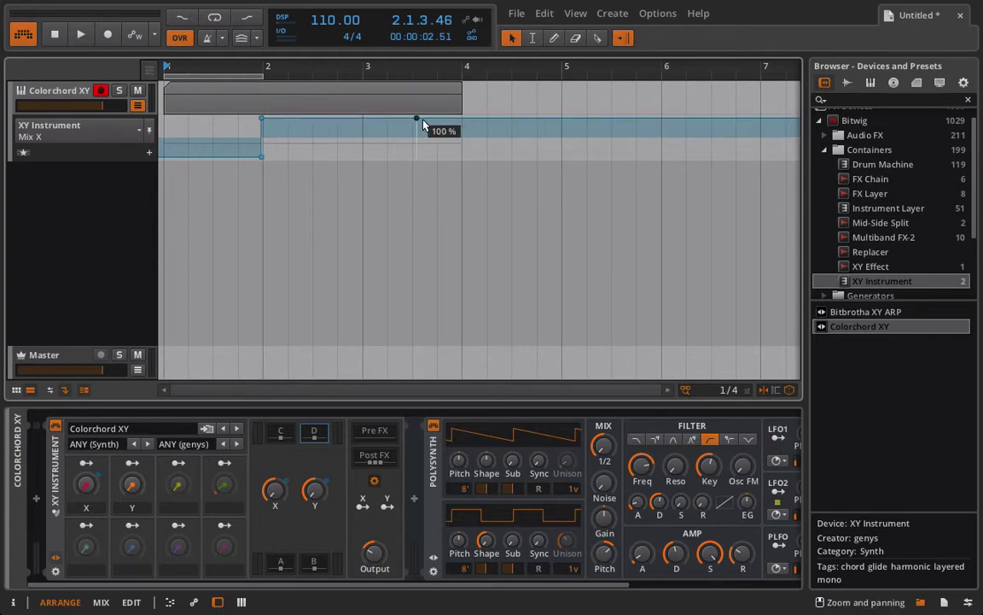
{"action": "left_click_drag", "start_coordinate": [416, 121], "coordinate": [413, 158]}
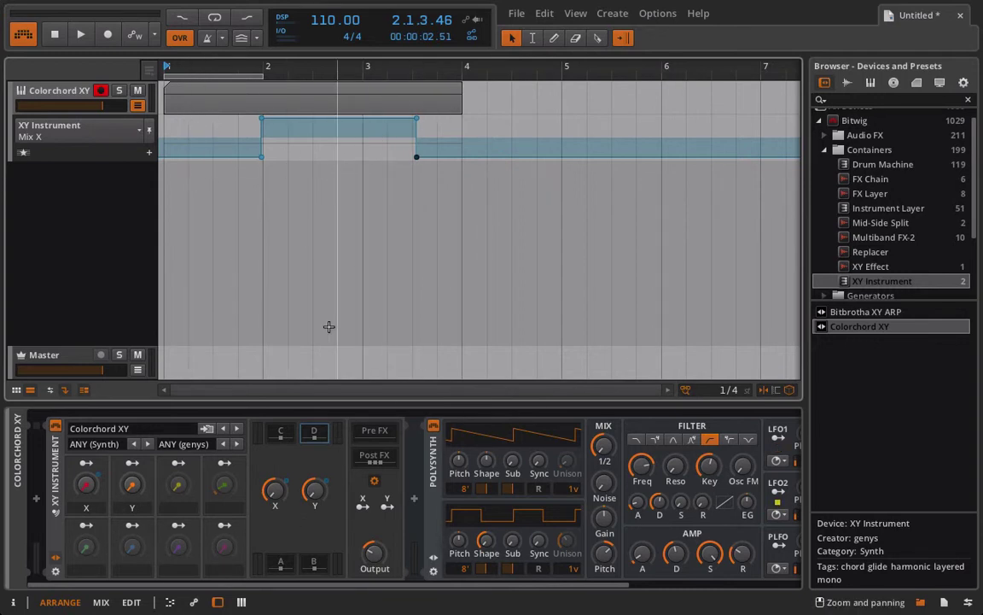
{"action": "key", "text": "space"}
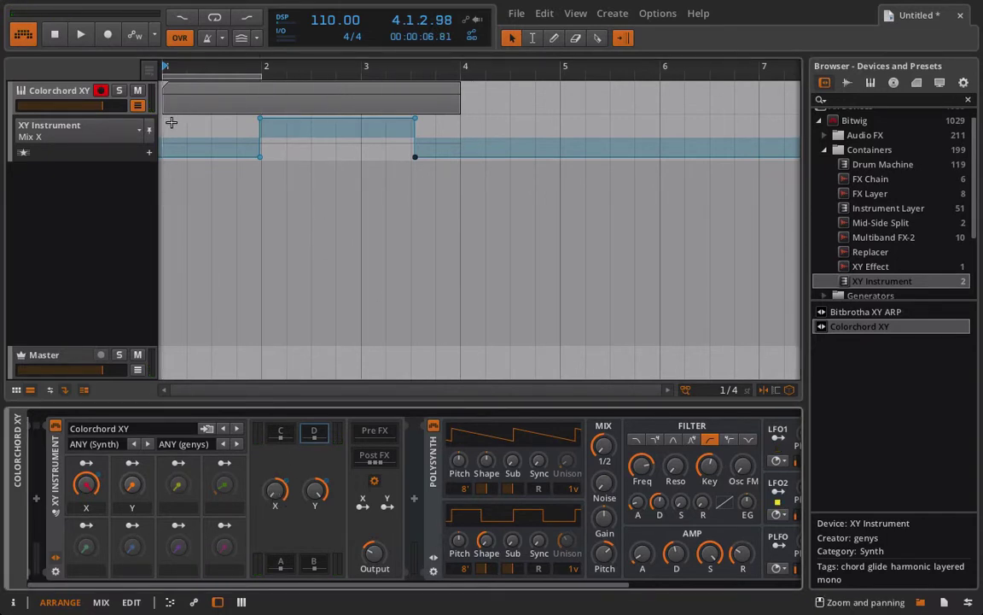
Delete all automation points of Mix X and Mix Y and return the Y knob to minimum.
{"action": "left_click_drag", "start_coordinate": [171, 121], "coordinate": [680, 194]}
{"action": "key", "text": "Delete"}
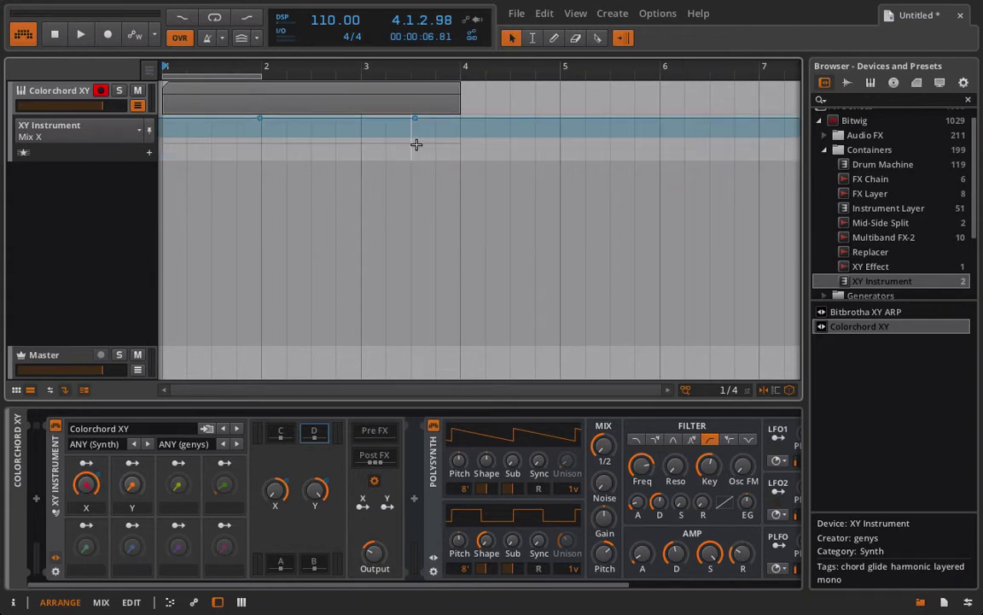
{"action": "left_click_drag", "start_coordinate": [415, 145], "coordinate": [187, 115]}
{"action": "key", "text": "Delete"}
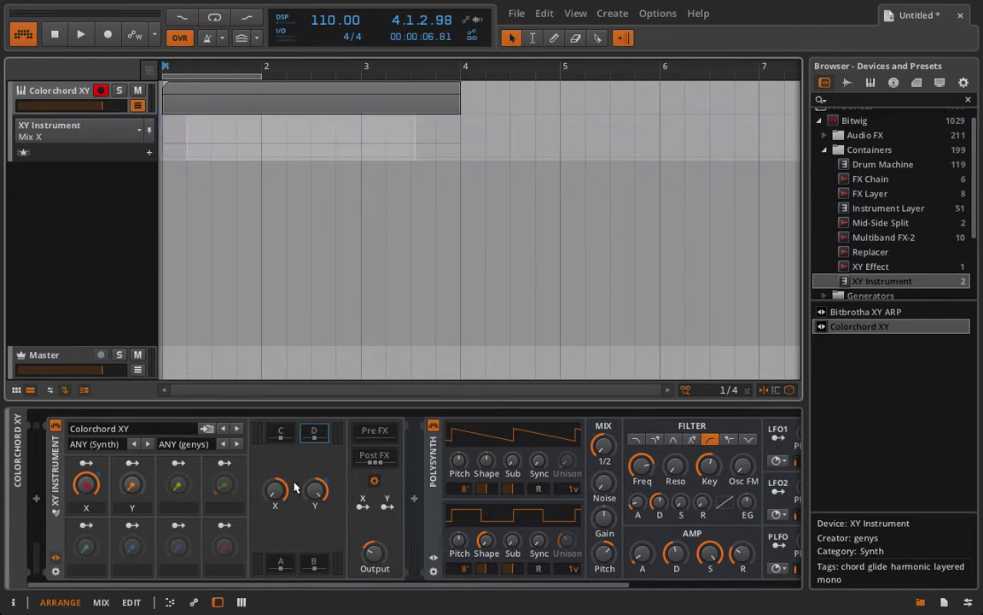
{"action": "key", "text": "ctrl+z"}
{"action": "left_click_drag", "start_coordinate": [311, 145], "coordinate": [438, 88]}
{"action": "key", "text": "Delete"}
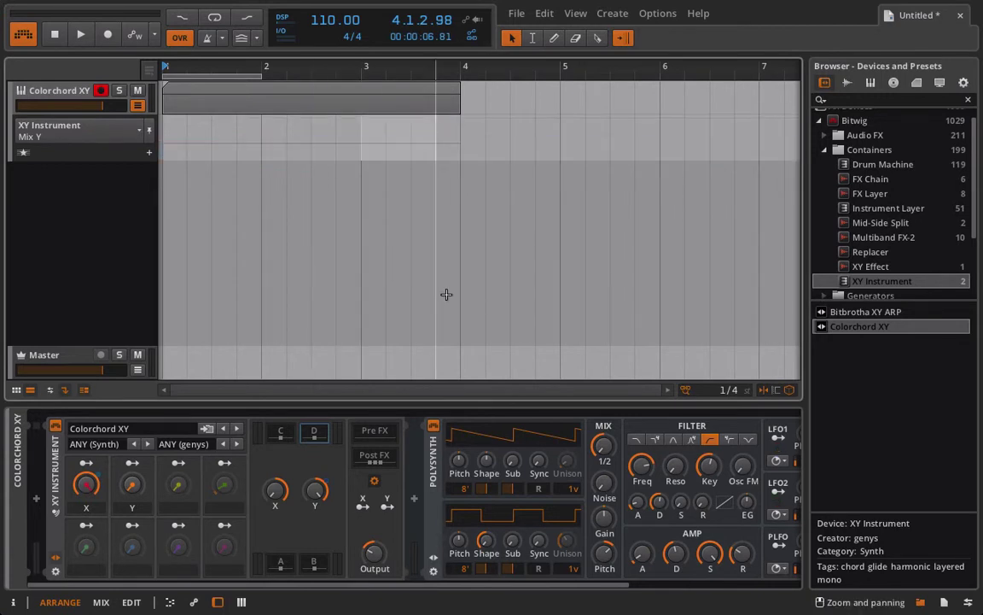
{"action": "left_click", "coordinate": [332, 504]}
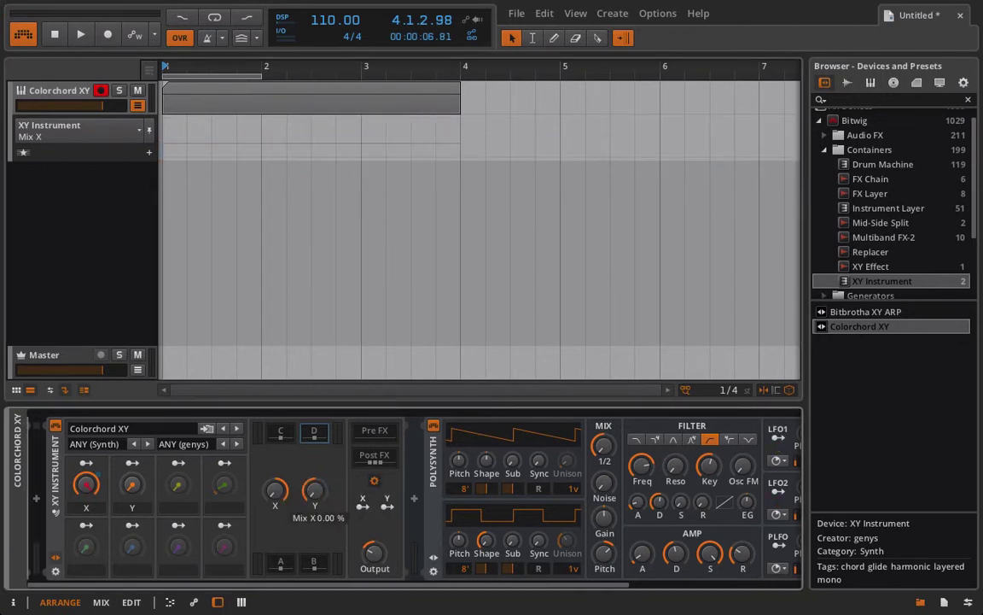
Automate X (Macro 1) to drop to minimum midway through bar 3 and Y (Macro 2) to jump to maximum at bar 3, and play the clip.
{"action": "left_click", "coordinate": [86, 484]}
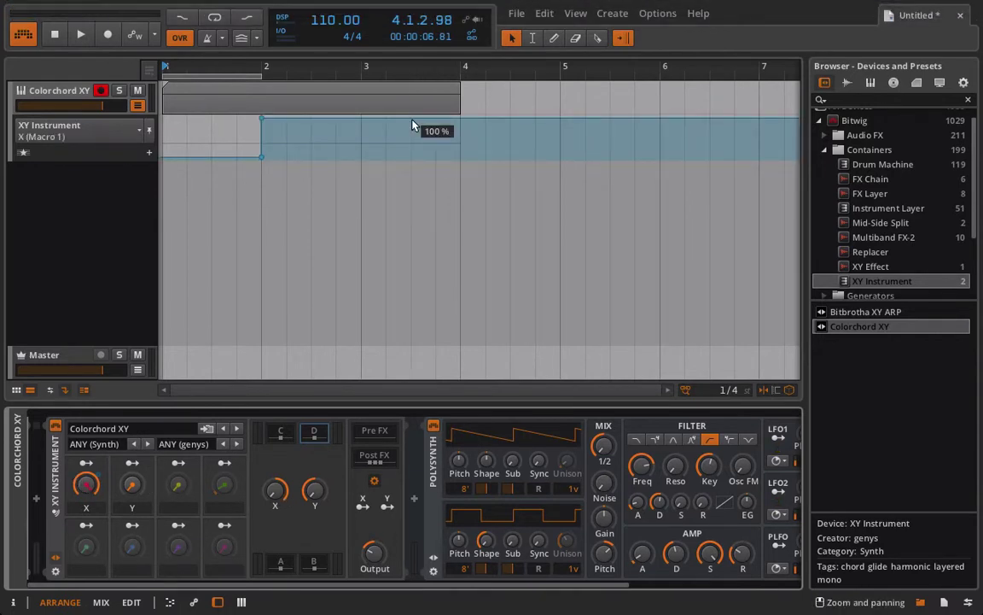
{"action": "left_click_drag", "start_coordinate": [411, 121], "coordinate": [362, 117]}
{"action": "left_click", "coordinate": [133, 487]}
{"action": "key", "text": "space"}
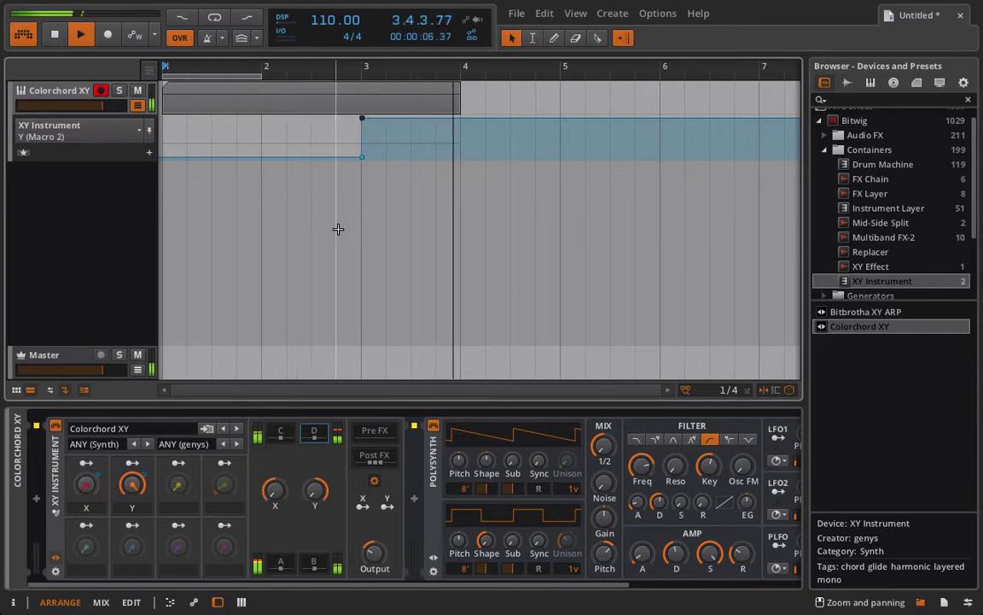
{"action": "key", "text": "space"}
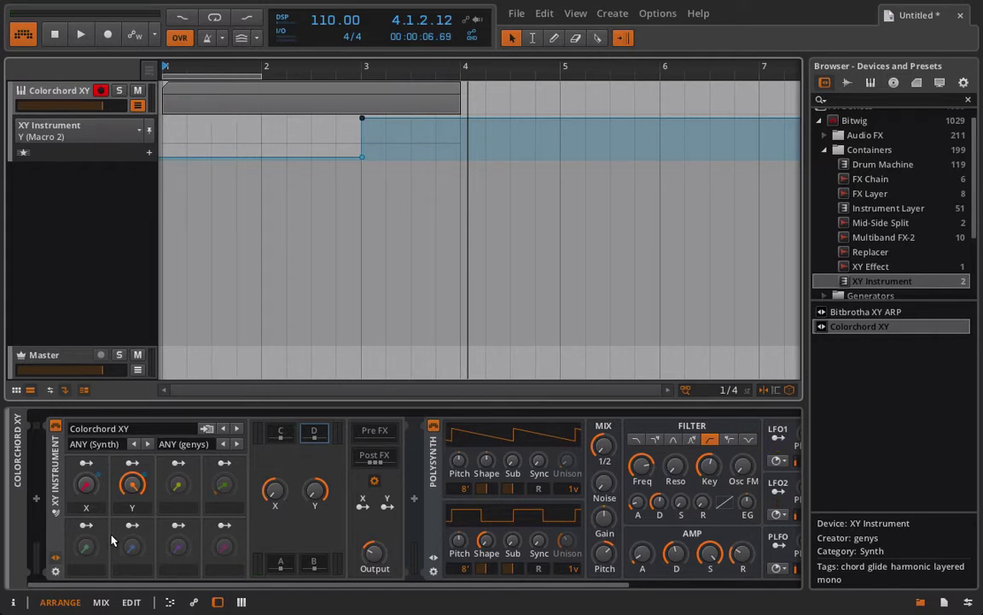
Open the Colorchord XY clip for note editing and shorten its long C2 note to one bar.
{"action": "double_click", "coordinate": [315, 97]}
{"action": "left_click_drag", "start_coordinate": [289, 424], "coordinate": [292, 440]}
{"action": "left_click_drag", "start_coordinate": [317, 501], "coordinate": [169, 498]}
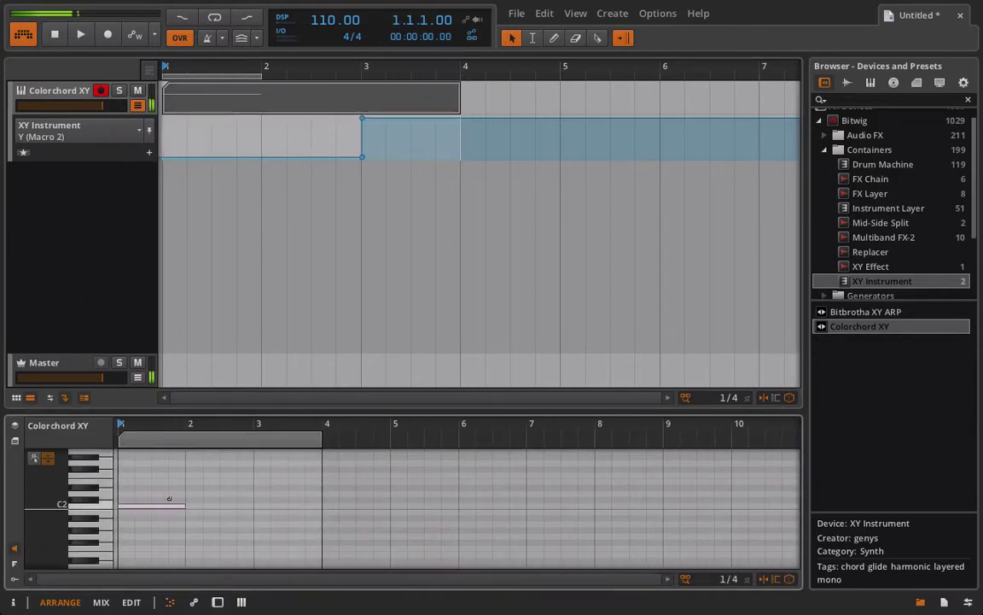
Duplicate the one-bar note into bars 2 and 3, raising each copy two semitones above the previous note, and play the clip.
{"action": "key", "text": "ctrl+d"}
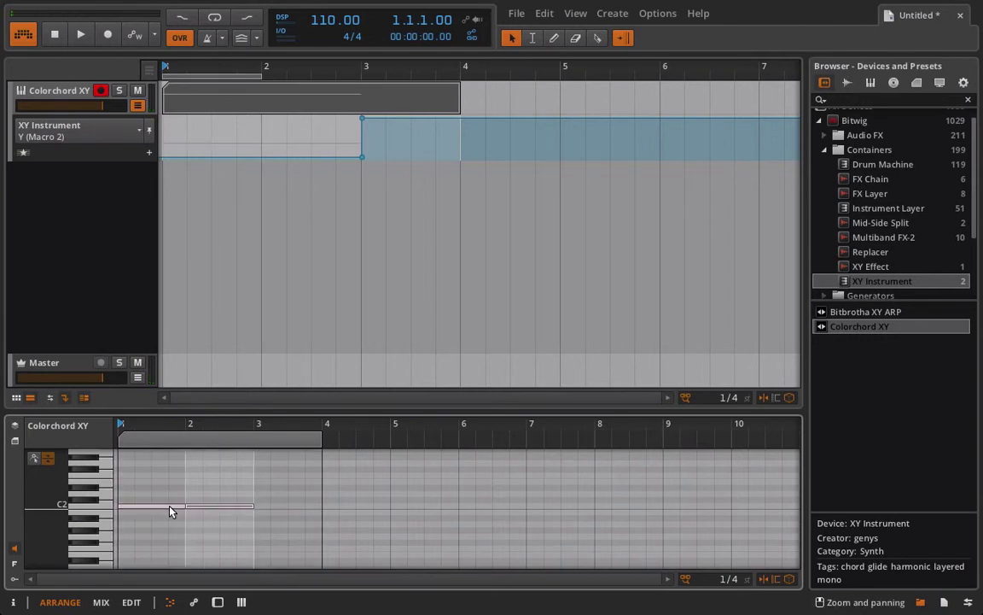
{"action": "key", "text": "Up"}
{"action": "key", "text": "Up"}
{"action": "key", "text": "ctrl+d"}
{"action": "key", "text": "Up"}
{"action": "key", "text": "Up"}
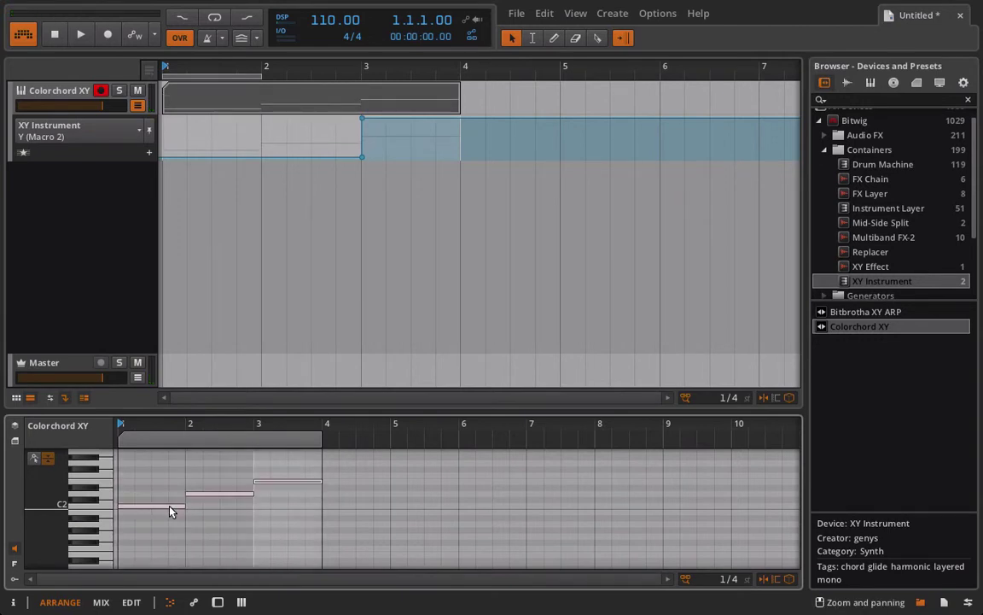
{"action": "key", "text": "space"}
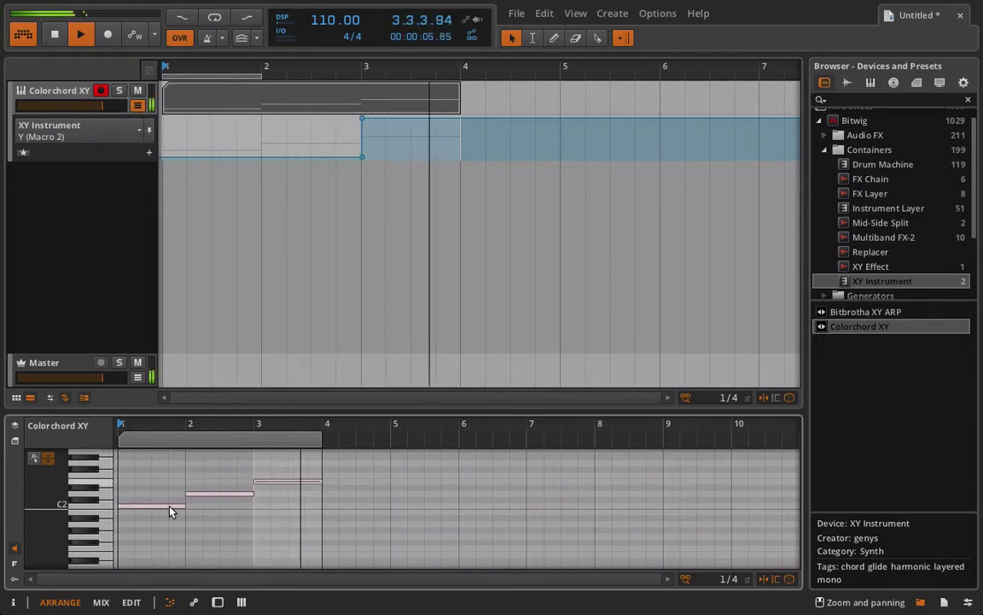
{"action": "key", "text": "space"}
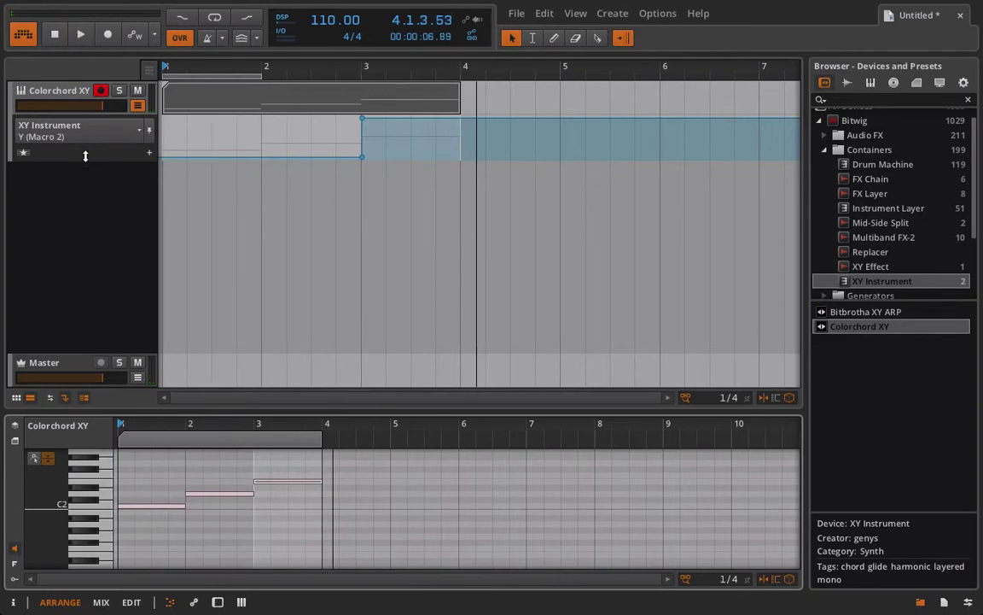
Delete the Colorchord XY track and add a fresh instrument track from the Colorchord XY preset.
{"action": "key", "text": "d"}
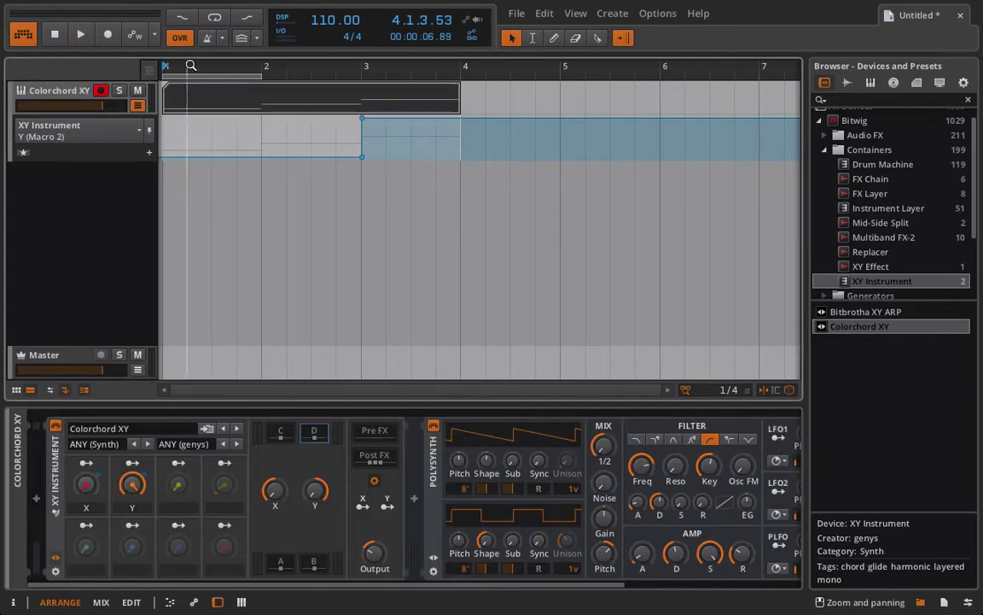
{"action": "left_click", "coordinate": [56, 98]}
{"action": "key", "text": "Delete"}
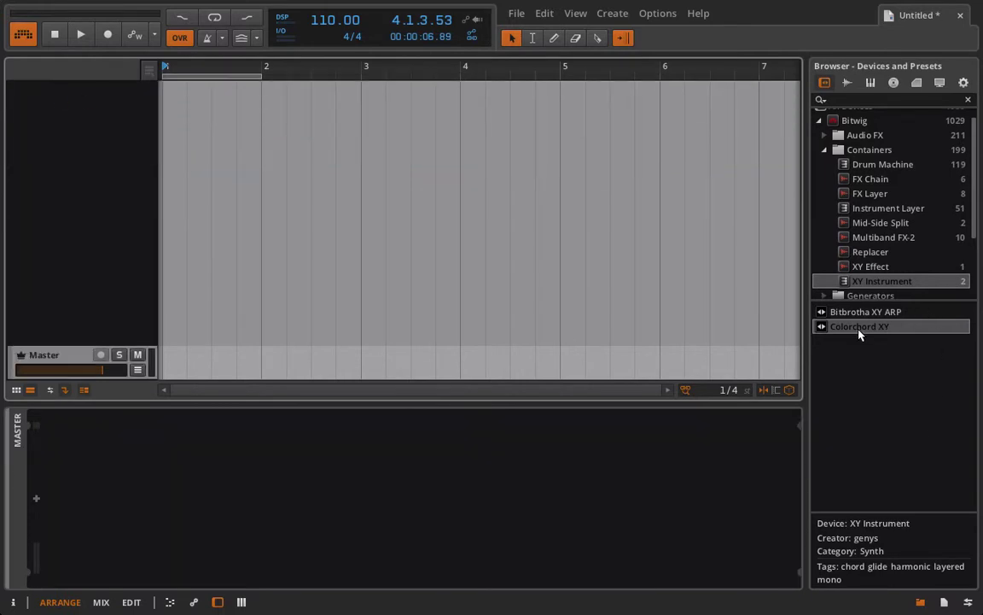
{"action": "left_click_drag", "start_coordinate": [860, 331], "coordinate": [72, 117]}
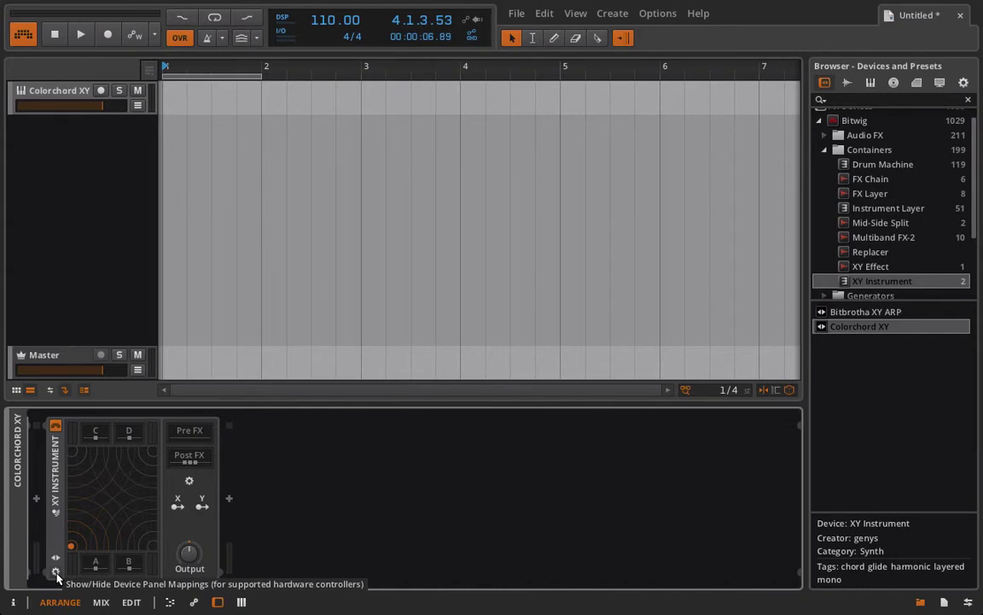
Arm the new track, lower the XY Instrument's output level and try its blend point away from corner A.
{"action": "left_click", "coordinate": [101, 90]}
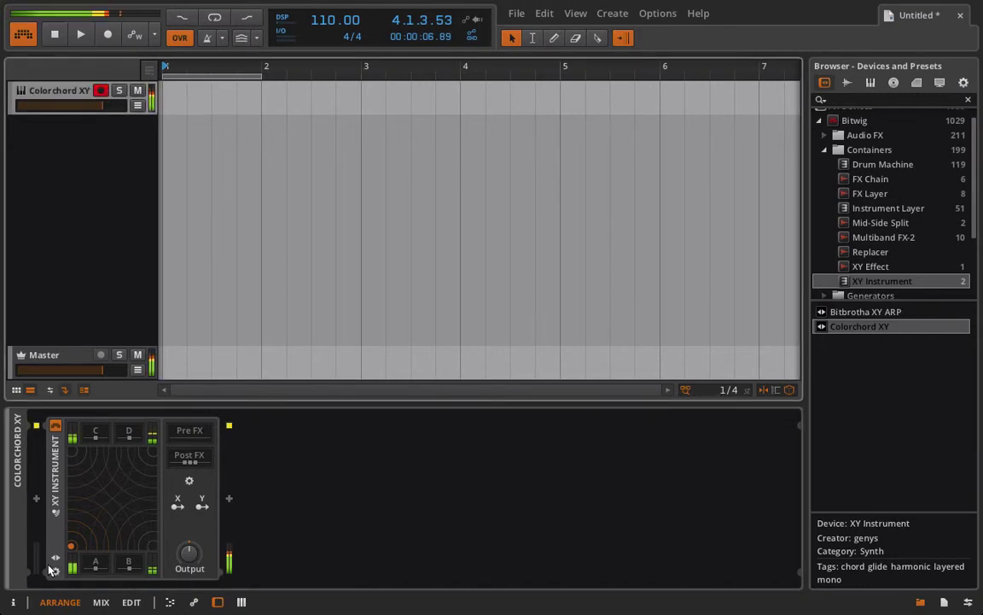
{"action": "left_click_drag", "start_coordinate": [192, 563], "coordinate": [193, 594]}
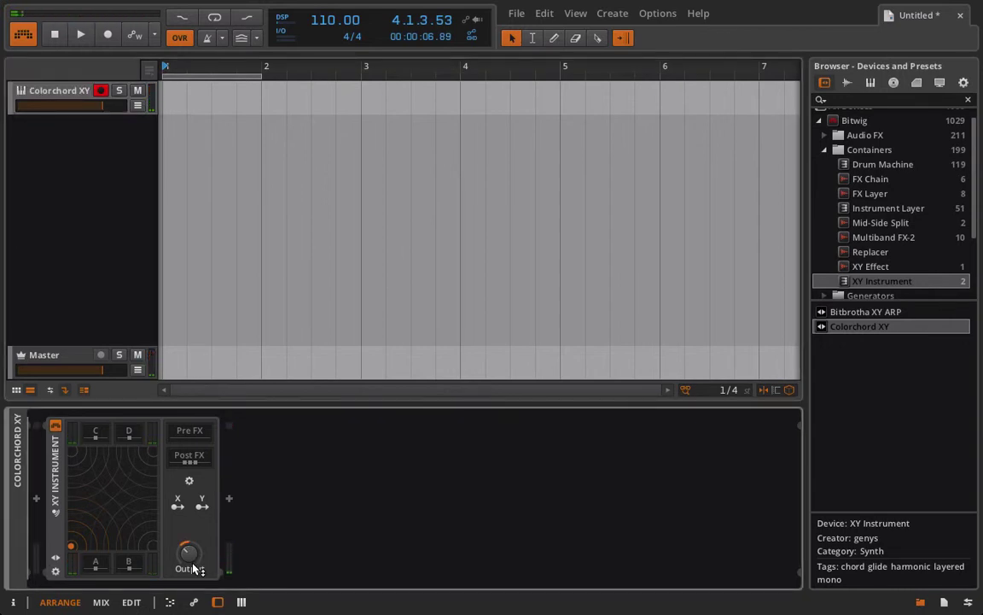
{"action": "left_click_drag", "start_coordinate": [71, 550], "coordinate": [799, 612]}
Add a second Colorchord XY track below the first and move its blend point fully to corner A.
{"action": "left_click_drag", "start_coordinate": [864, 329], "coordinate": [123, 184]}
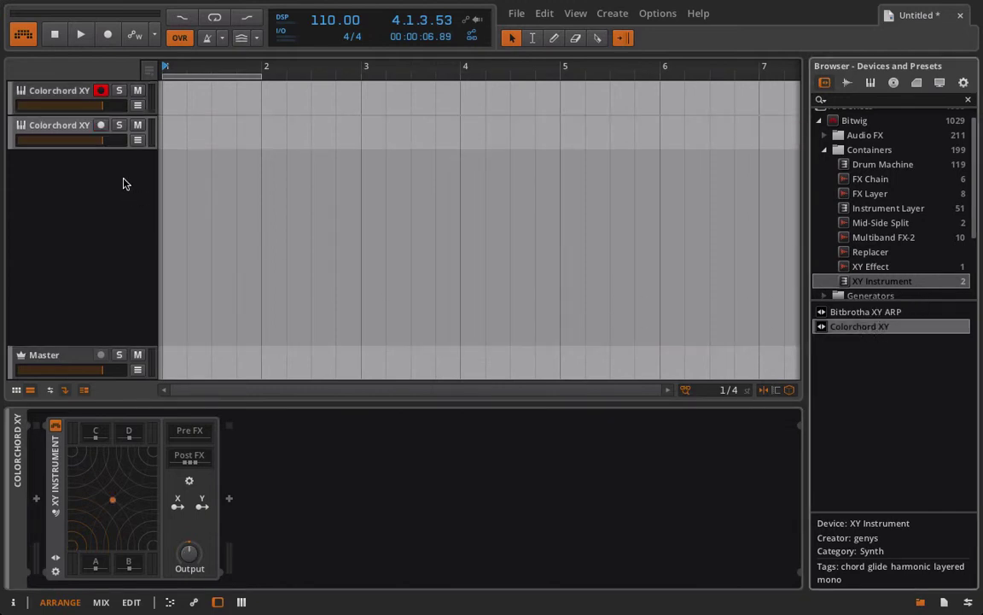
{"action": "left_click_drag", "start_coordinate": [114, 501], "coordinate": [71, 545]}
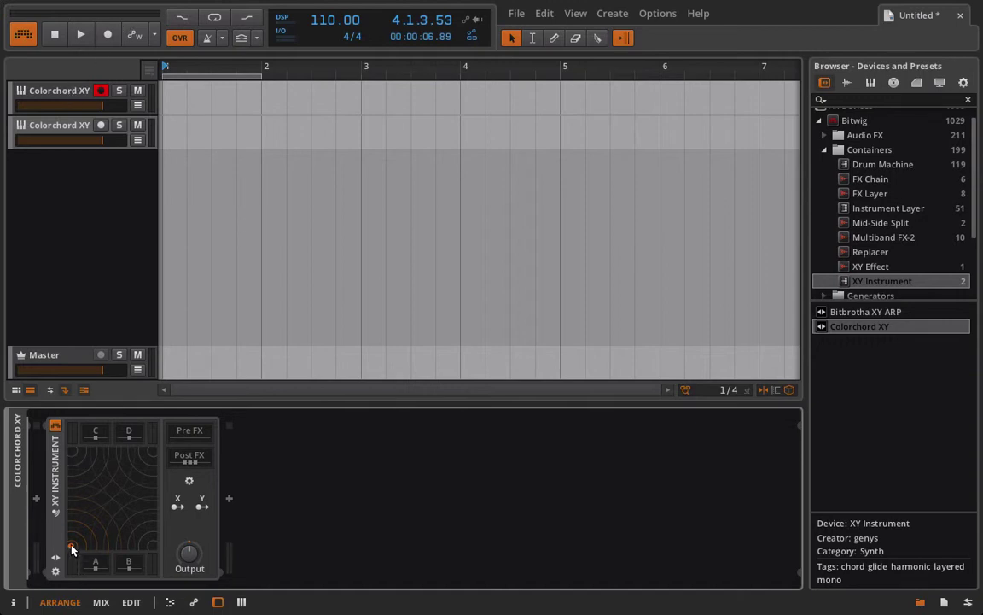
Open layer A of the second track's XY Instrument and load the Box Plucks preset into its Polysynth.
{"action": "left_click", "coordinate": [81, 511]}
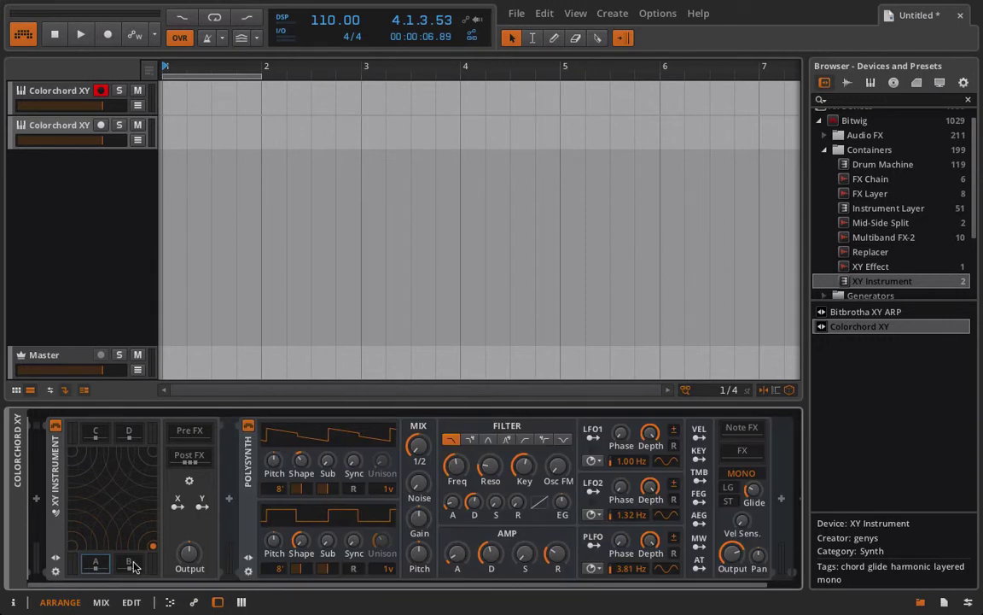
{"action": "left_click", "coordinate": [249, 560]}
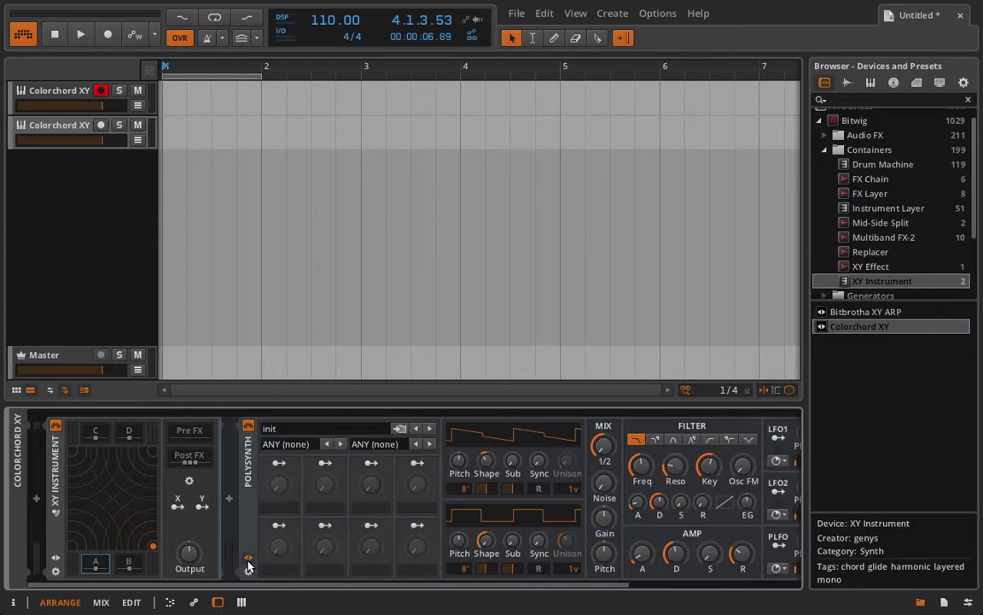
{"action": "left_click", "coordinate": [284, 433]}
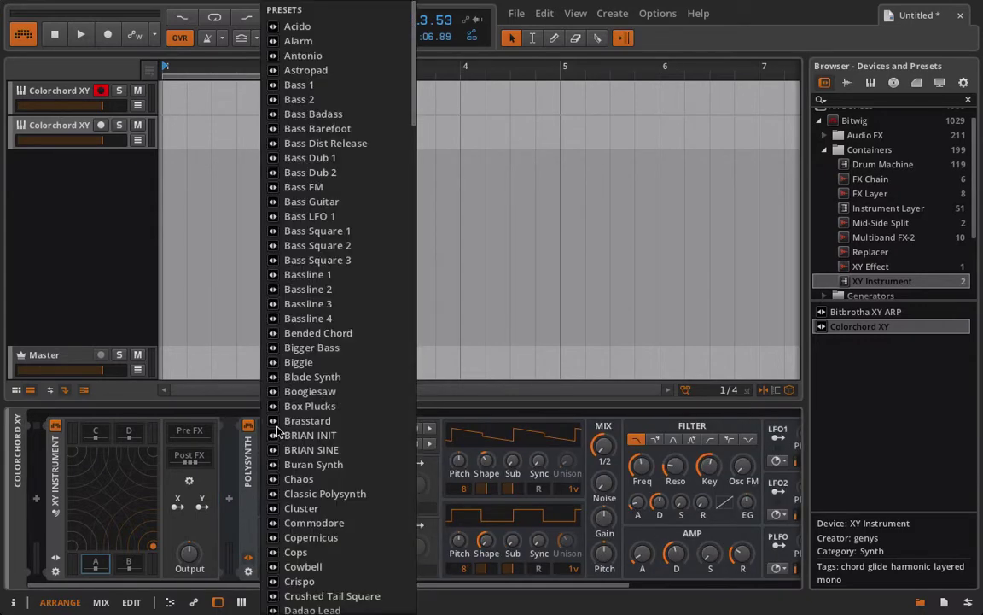
{"action": "left_click", "coordinate": [345, 406]}
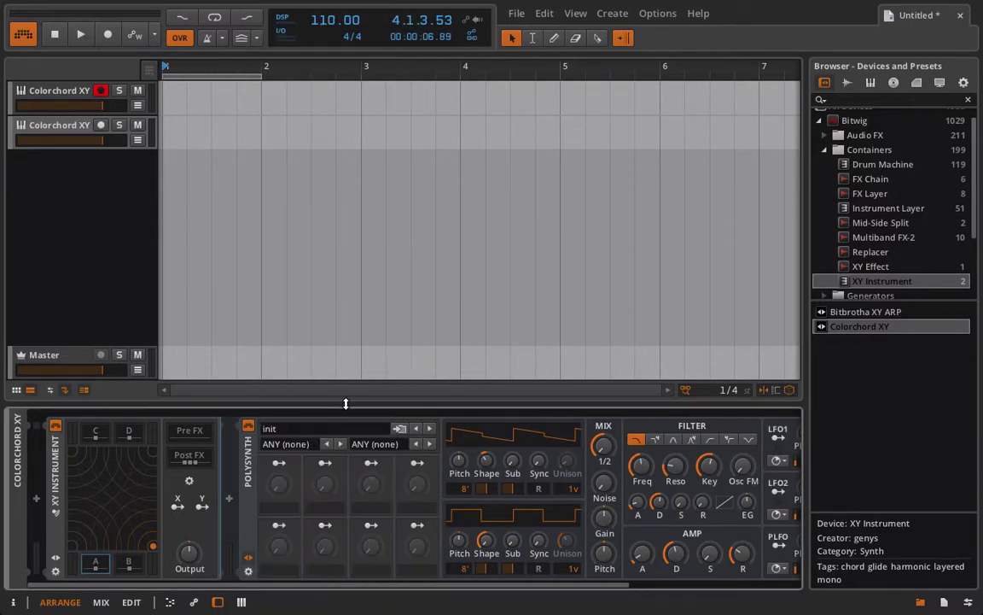
Arm the second track, return its blend point to corner A and set both Polysynth oscillators to 4'.
{"action": "left_click", "coordinate": [99, 124]}
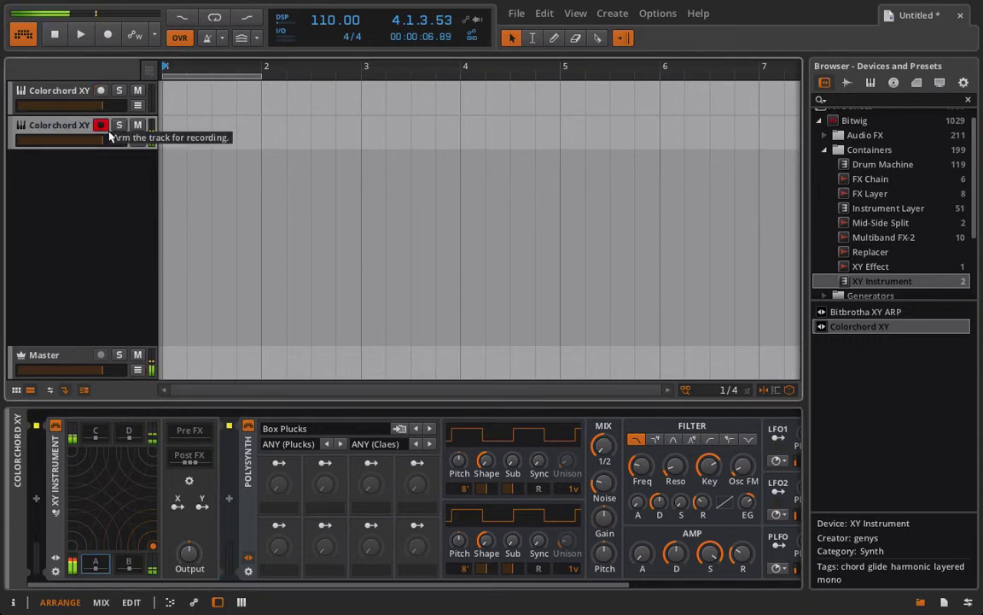
{"action": "left_click_drag", "start_coordinate": [148, 541], "coordinate": [1, 551]}
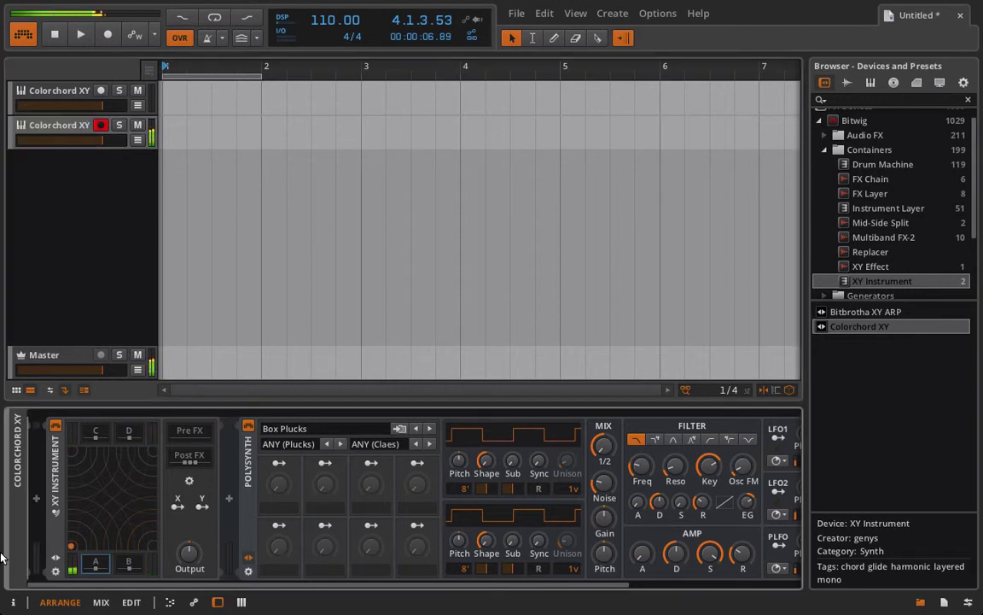
{"action": "scroll", "coordinate": [189, 553], "scroll_direction": "up", "scroll_amount": 5}
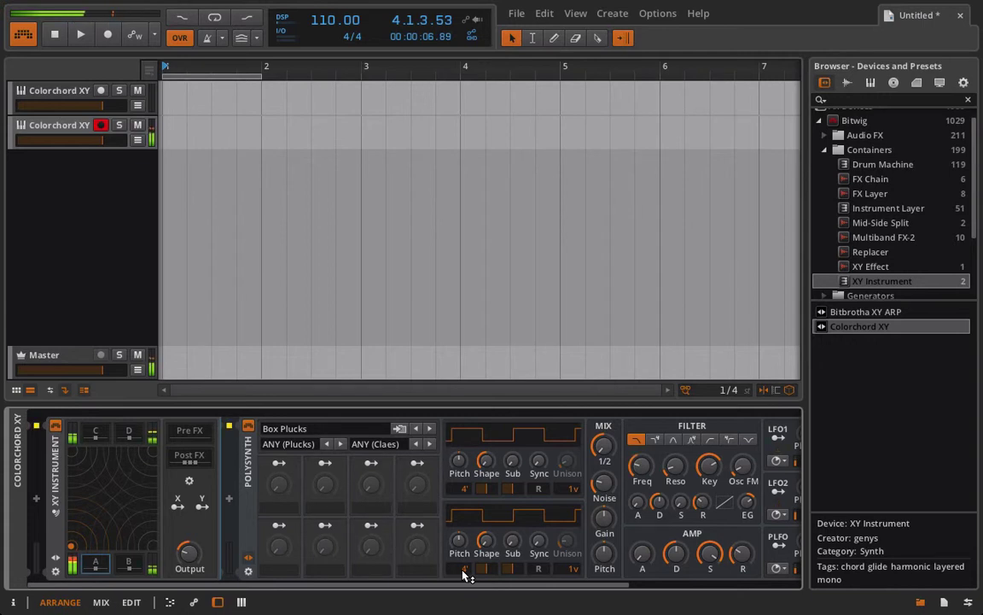
Arm both Colorchord XY tracks to play them together, disarm both and close the second track's layer A.
{"action": "left_click", "coordinate": [100, 90]}
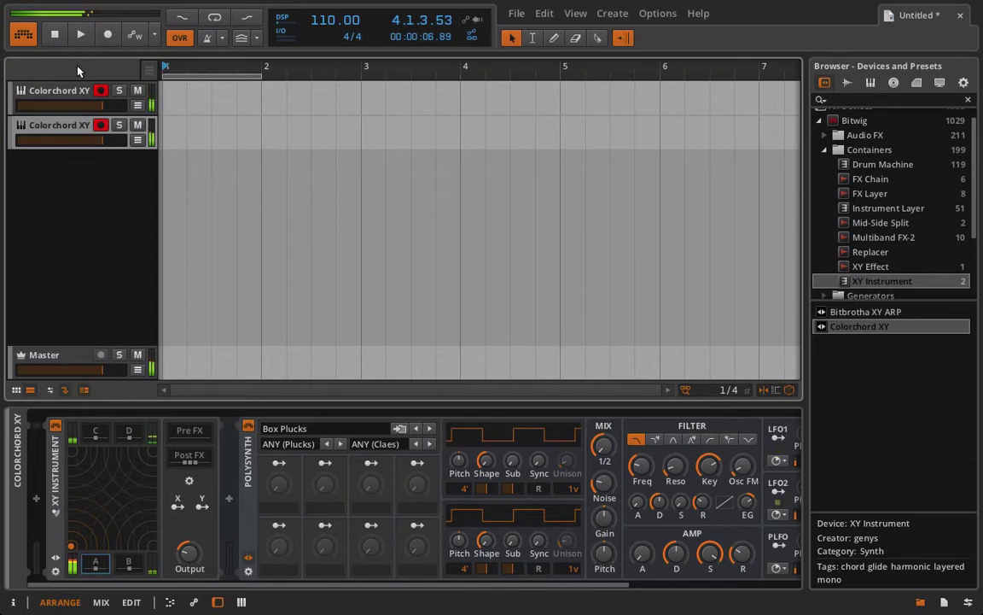
{"action": "left_click", "coordinate": [97, 91]}
{"action": "left_click", "coordinate": [99, 126]}
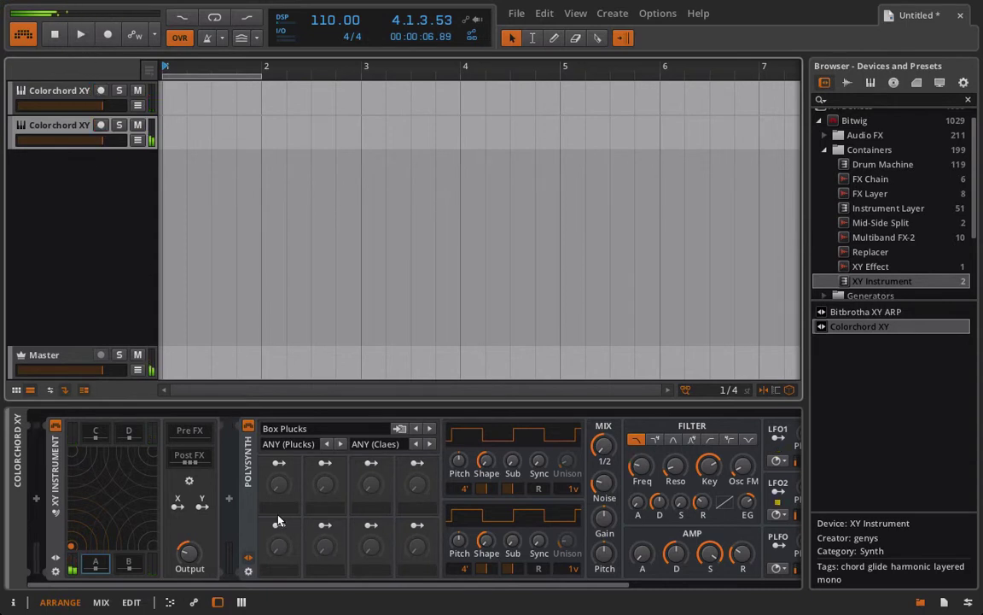
{"action": "left_click", "coordinate": [99, 567]}
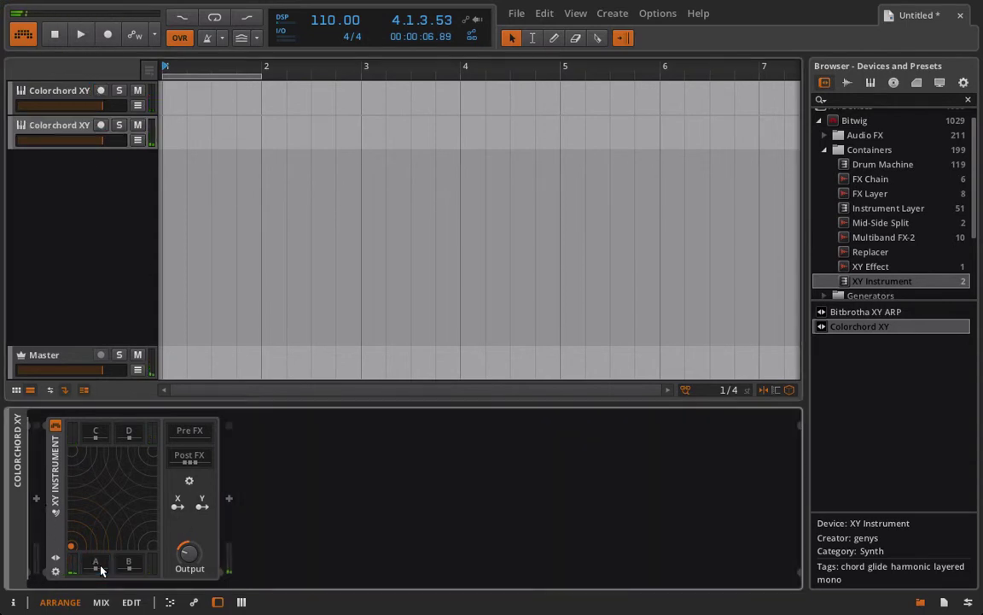
Add a Note Filter to the Note FX chain of the Polysynth in layer A of the first track's XY Instrument.
{"action": "left_click", "coordinate": [59, 92]}
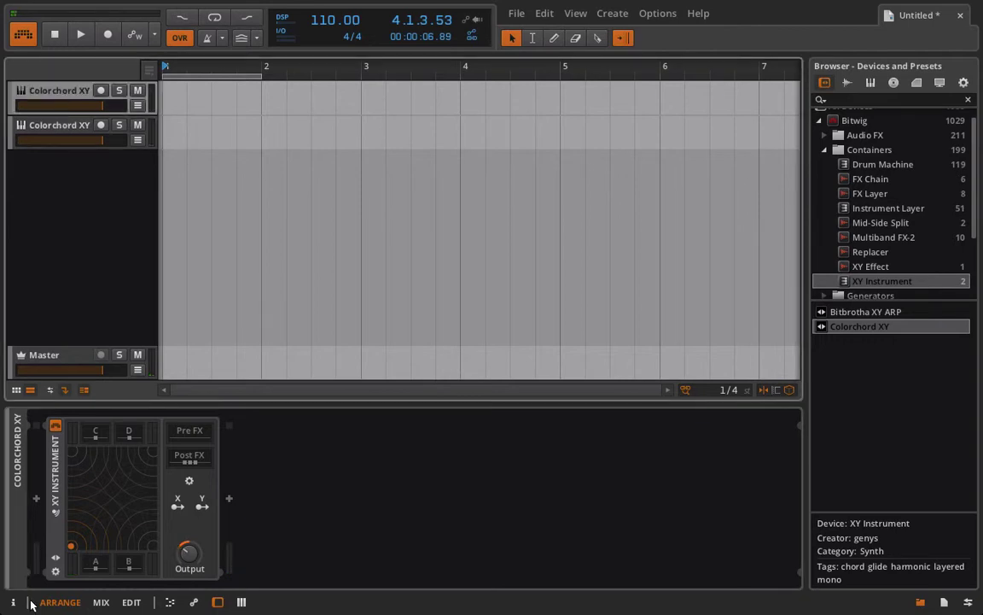
{"action": "left_click", "coordinate": [96, 563]}
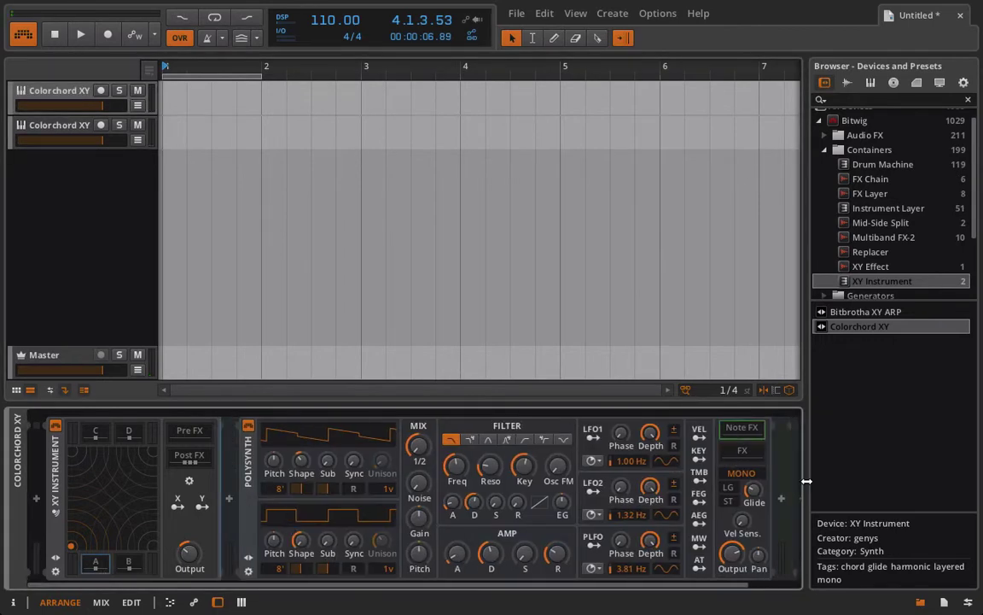
{"action": "left_click", "coordinate": [781, 500]}
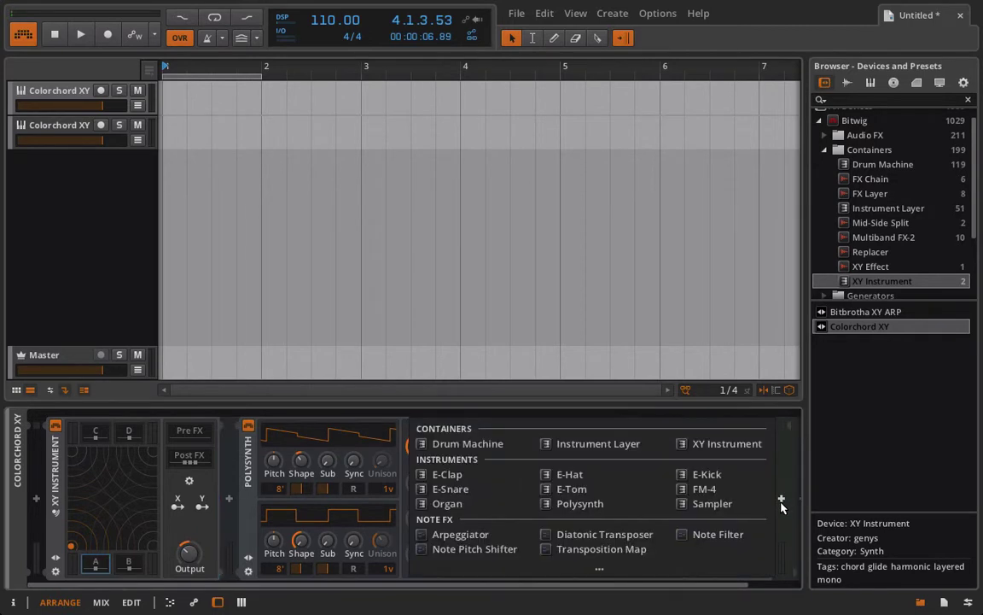
{"action": "left_click", "coordinate": [739, 533]}
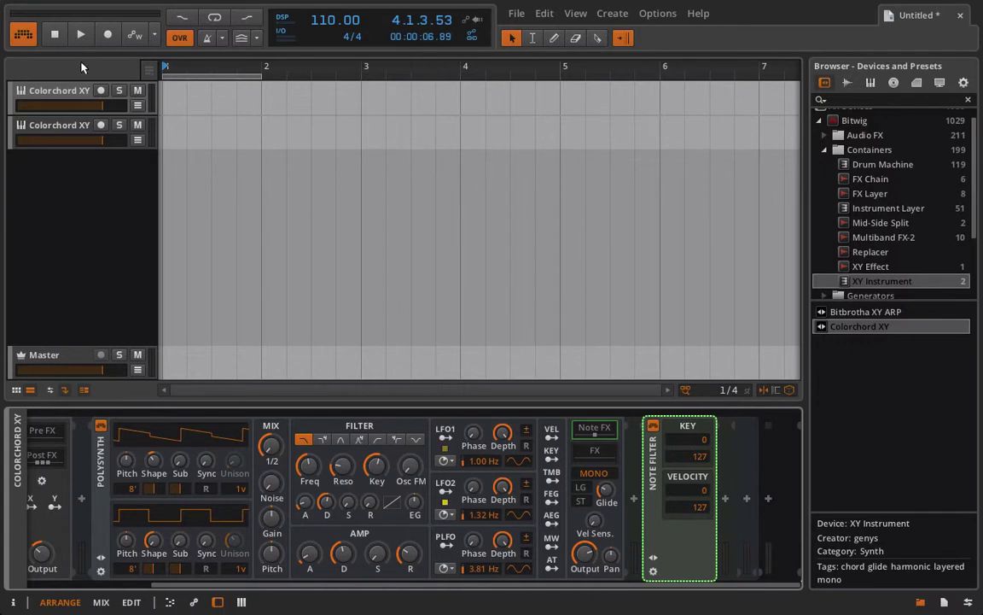
Arm the first Colorchord XY track and create an empty one-bar clip at bar 1.
{"action": "left_click", "coordinate": [100, 90]}
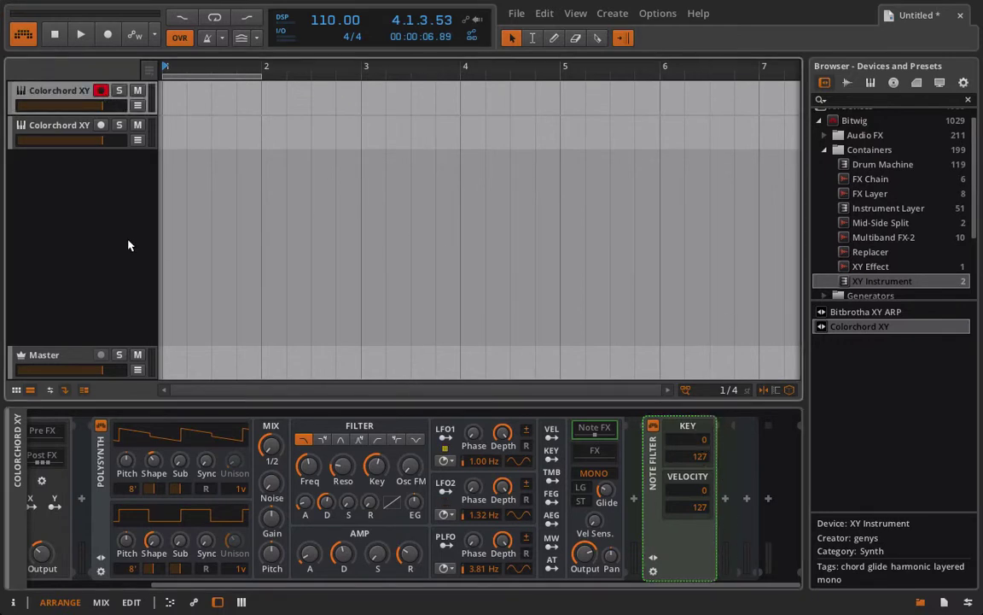
{"action": "double_click", "coordinate": [173, 102]}
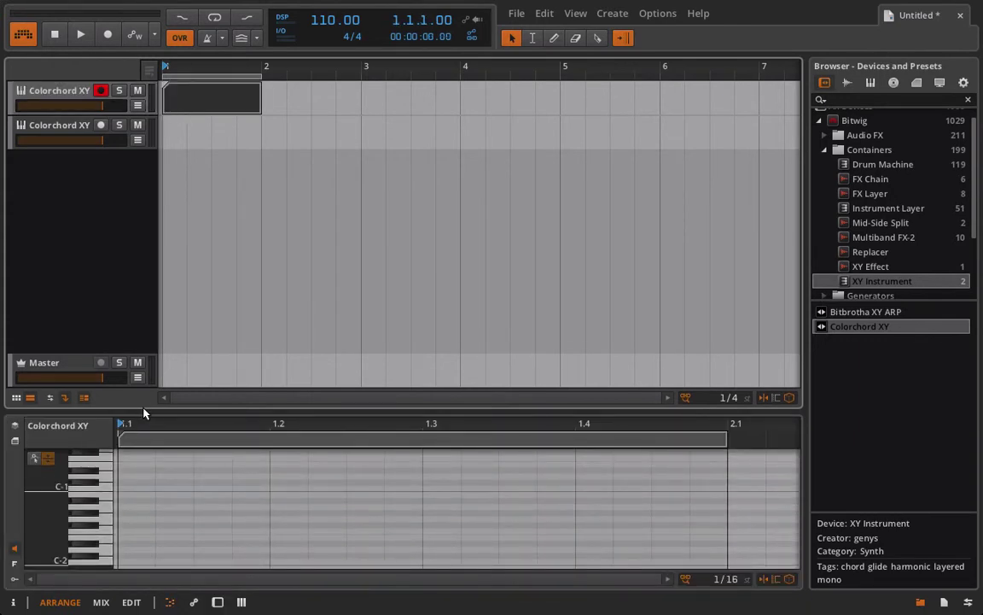
Enlarge the clip's note editor and examine the lowest and highest keys of its keyboard.
{"action": "left_click_drag", "start_coordinate": [140, 411], "coordinate": [140, 218]}
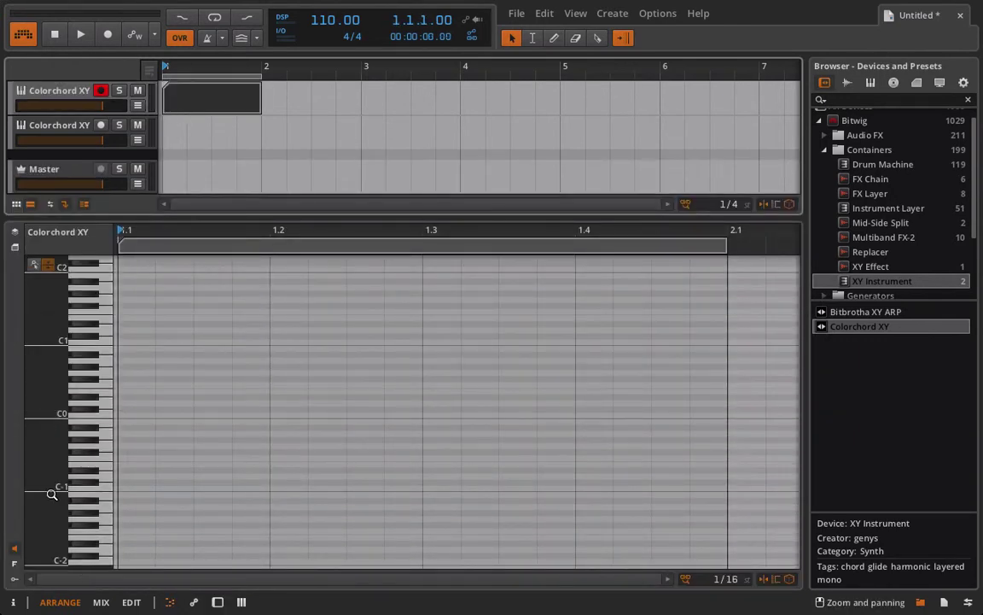
{"action": "scroll", "coordinate": [51, 494], "scroll_direction": "right", "scroll_amount": 1}
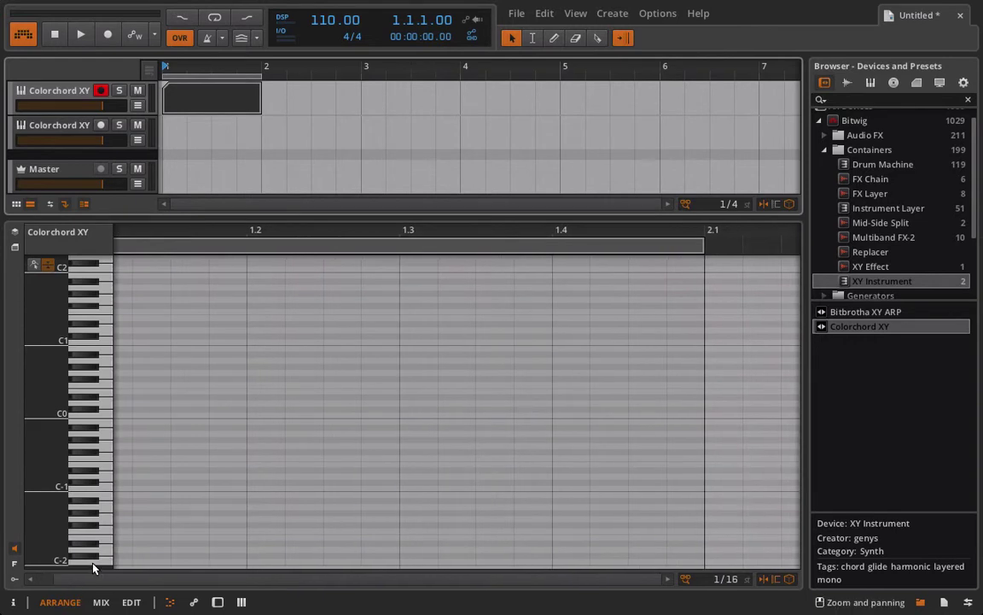
{"action": "double_click", "coordinate": [57, 88]}
{"action": "scroll", "coordinate": [690, 444], "scroll_direction": "right", "scroll_amount": 3}
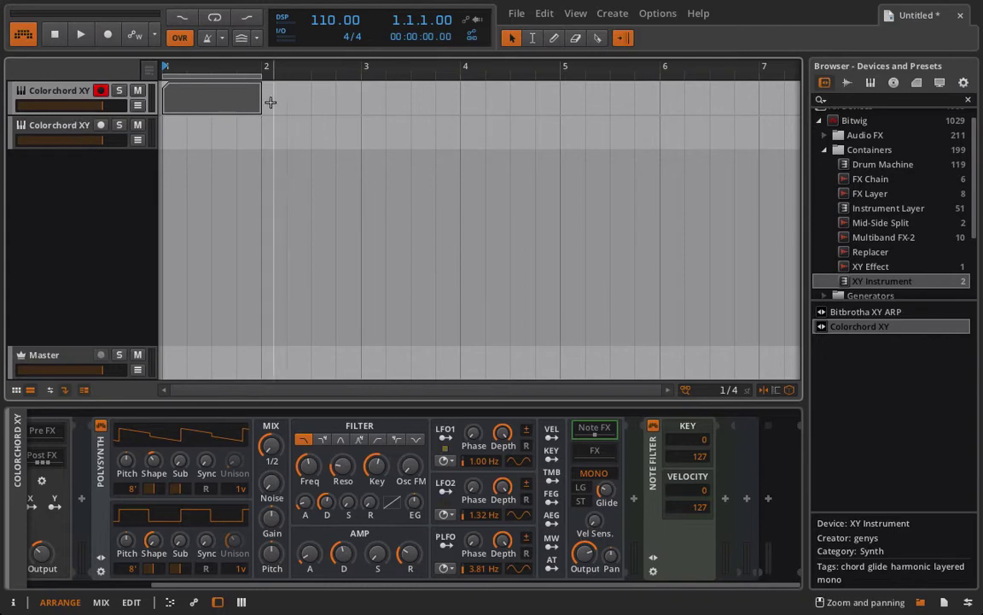
{"action": "double_click", "coordinate": [242, 104]}
{"action": "scroll", "coordinate": [174, 458], "scroll_direction": "up", "scroll_amount": 3}
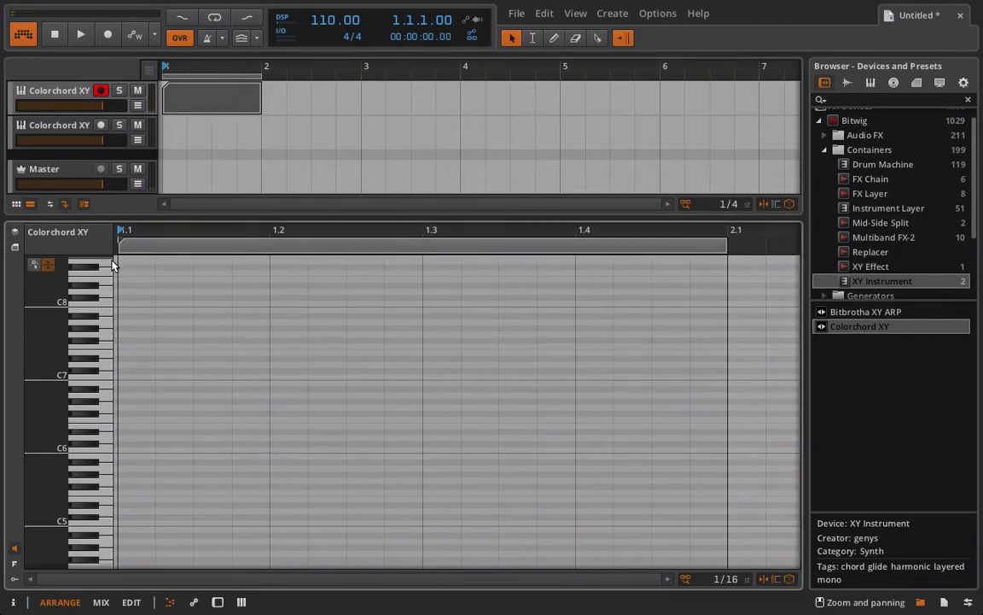
{"action": "left_click_drag", "start_coordinate": [43, 278], "coordinate": [94, 279]}
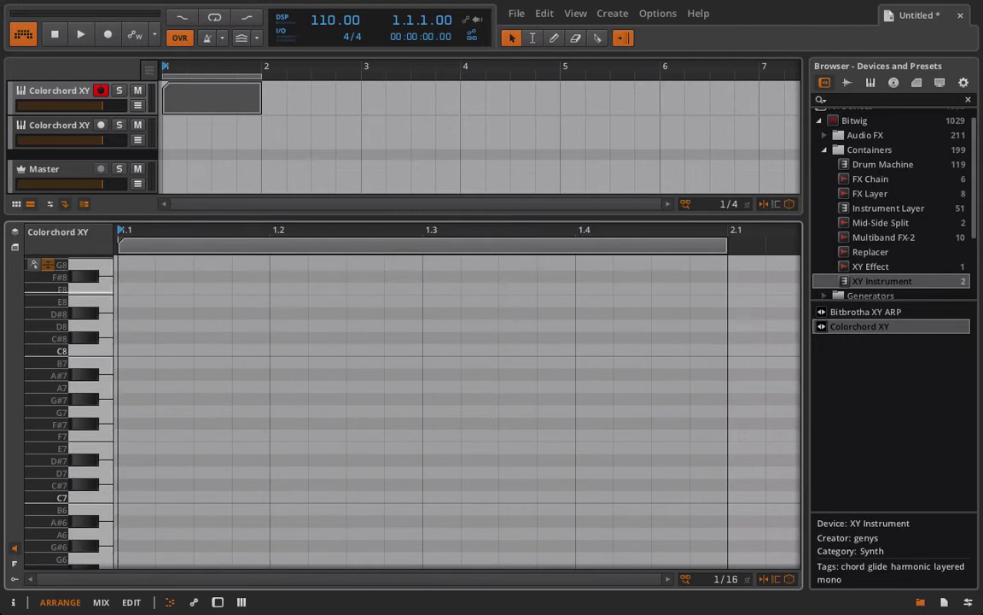
{"action": "left_click_drag", "start_coordinate": [51, 289], "coordinate": [26, 289]}
Return to the device chain and set the Note Filter's maximum key to 64.
{"action": "key", "text": "d"}
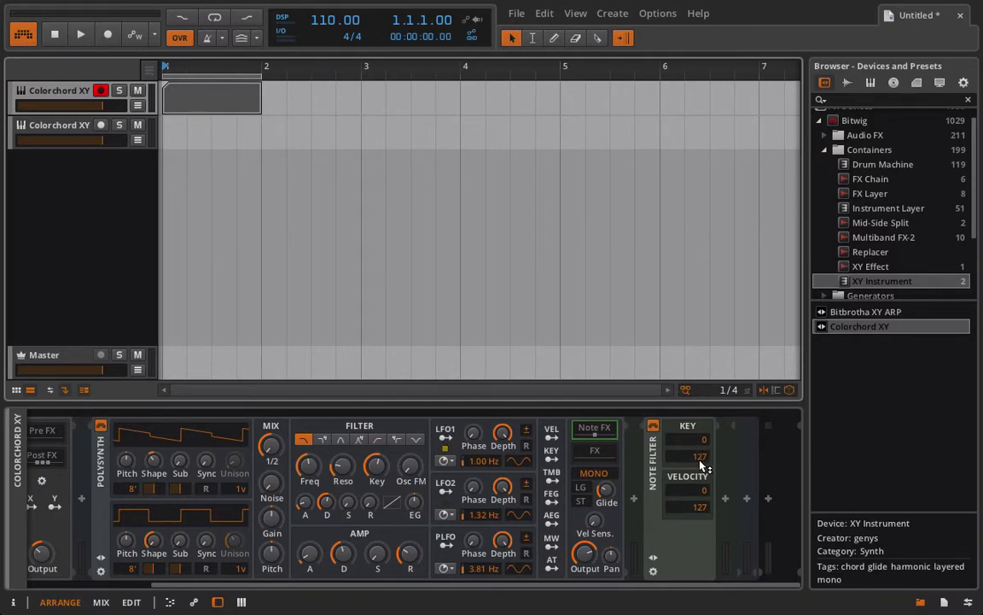
{"action": "left_click", "coordinate": [701, 462]}
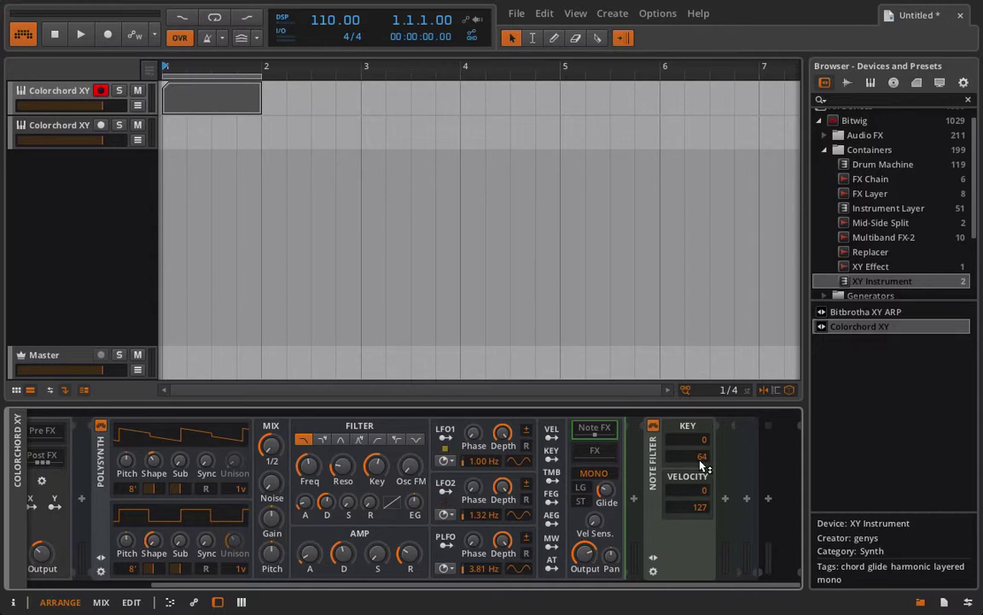
Play the arrangement briefly, and try a lower maximum velocity on the Note Filter before restoring it to 127.
{"action": "key", "text": "space"}
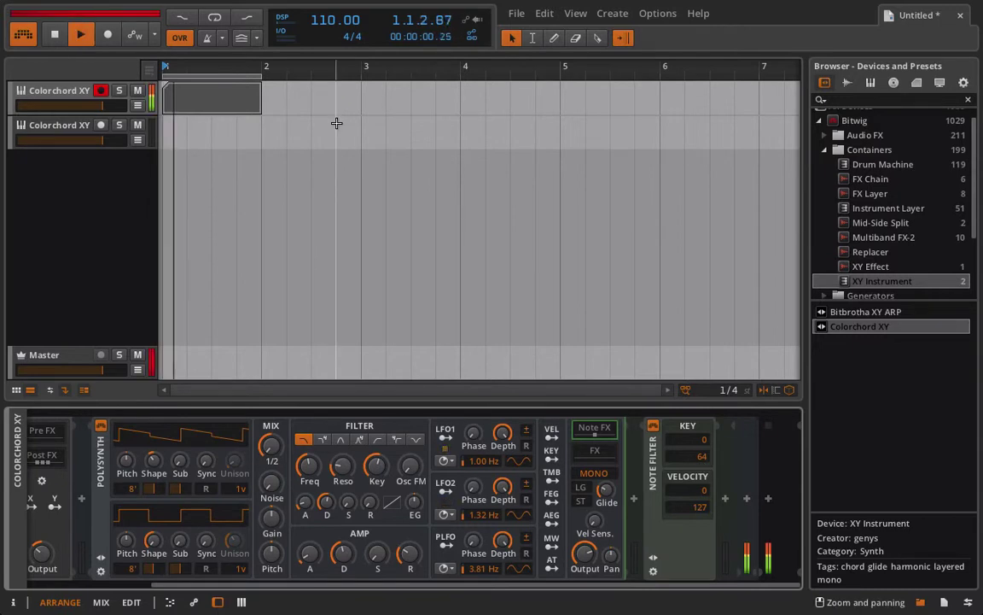
{"action": "key", "text": "space"}
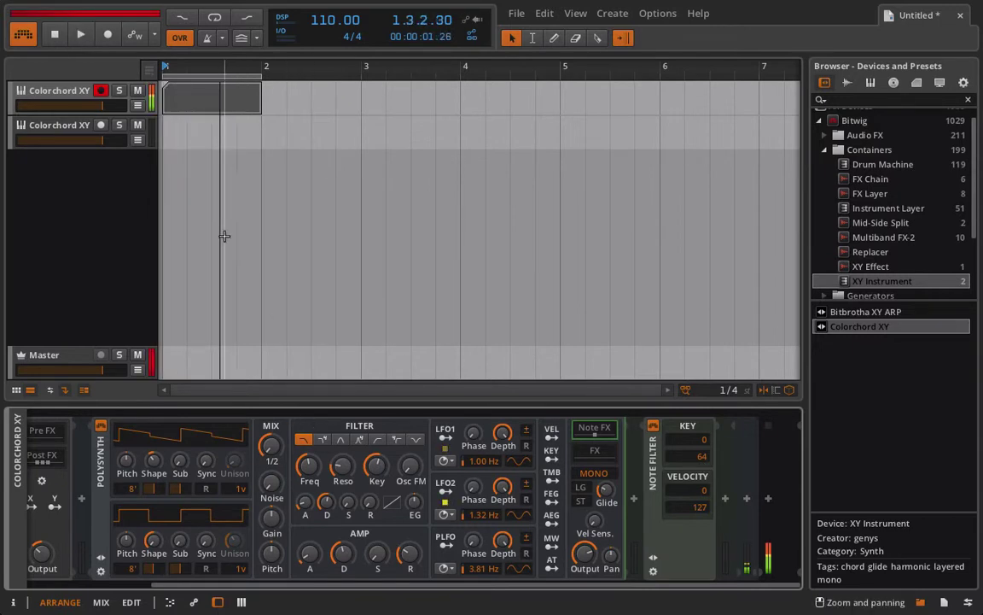
{"action": "left_click_drag", "start_coordinate": [698, 510], "coordinate": [698, 563]}
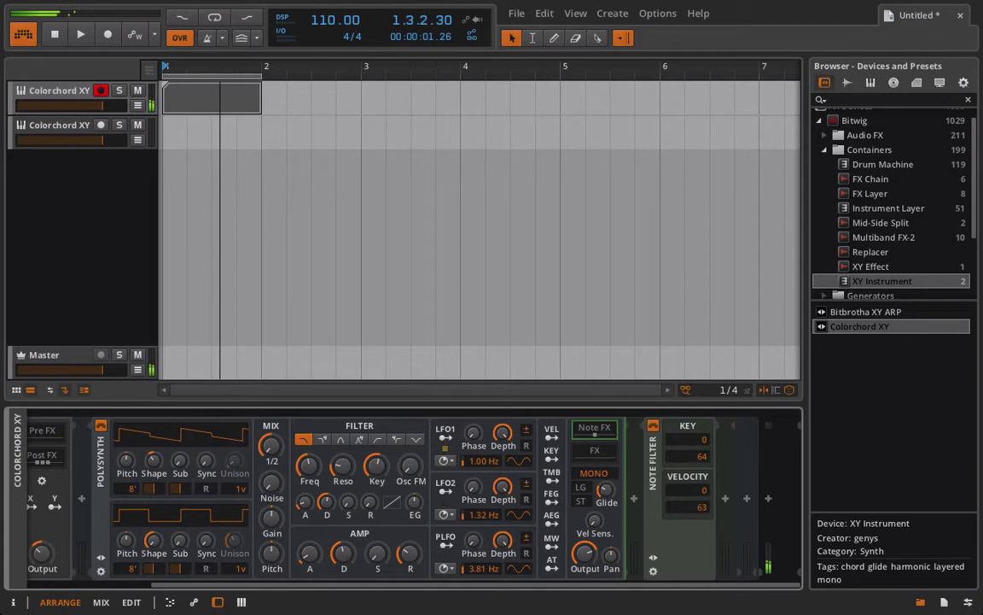
{"action": "double_click", "coordinate": [696, 508]}
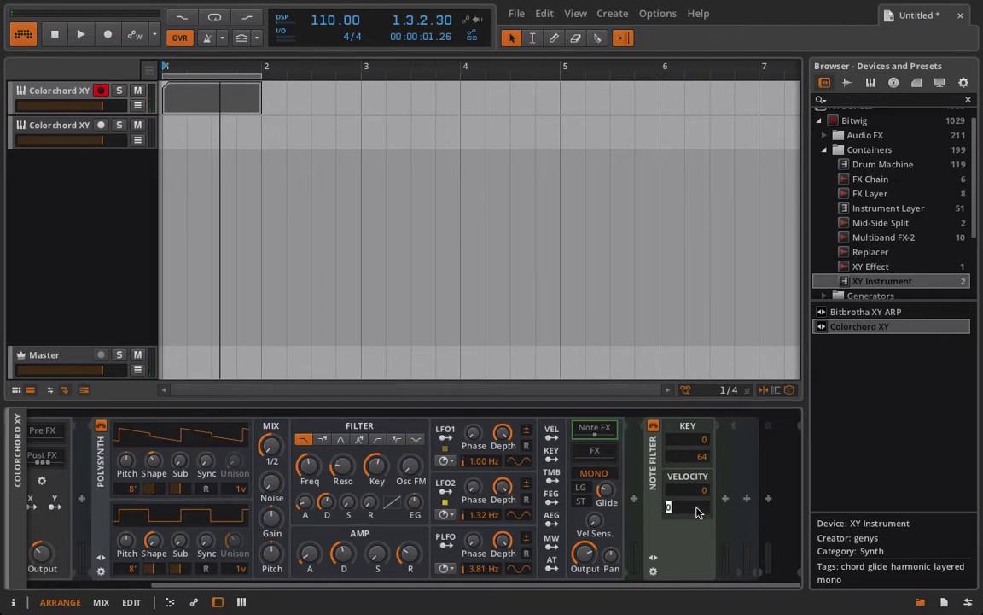
{"action": "type", "text": "127"}
{"action": "key", "text": "Return"}
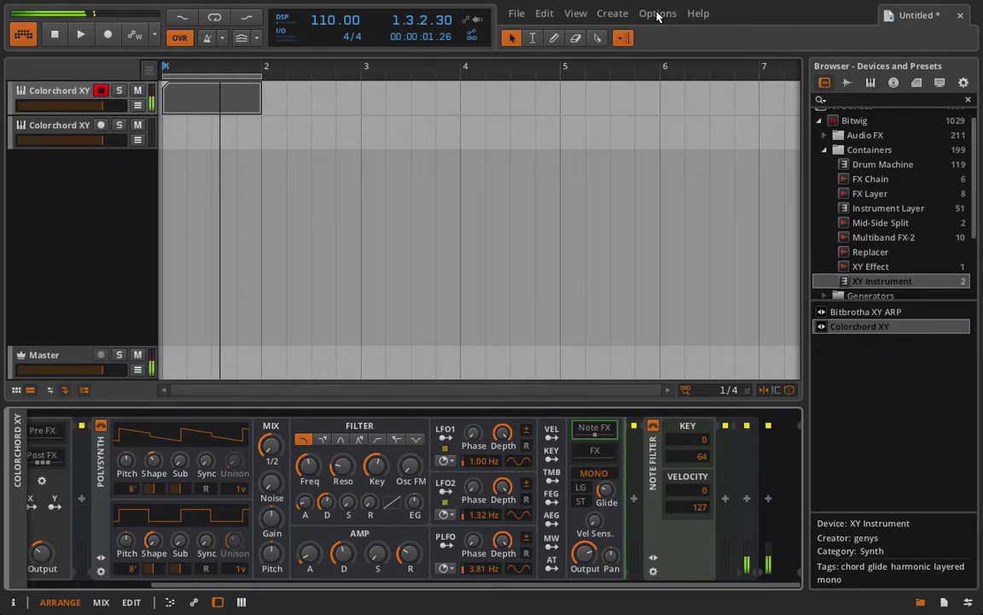
Add a Note Pitch Shifter after the Note Filter and set it to Oct -1.
{"action": "left_click", "coordinate": [725, 498]}
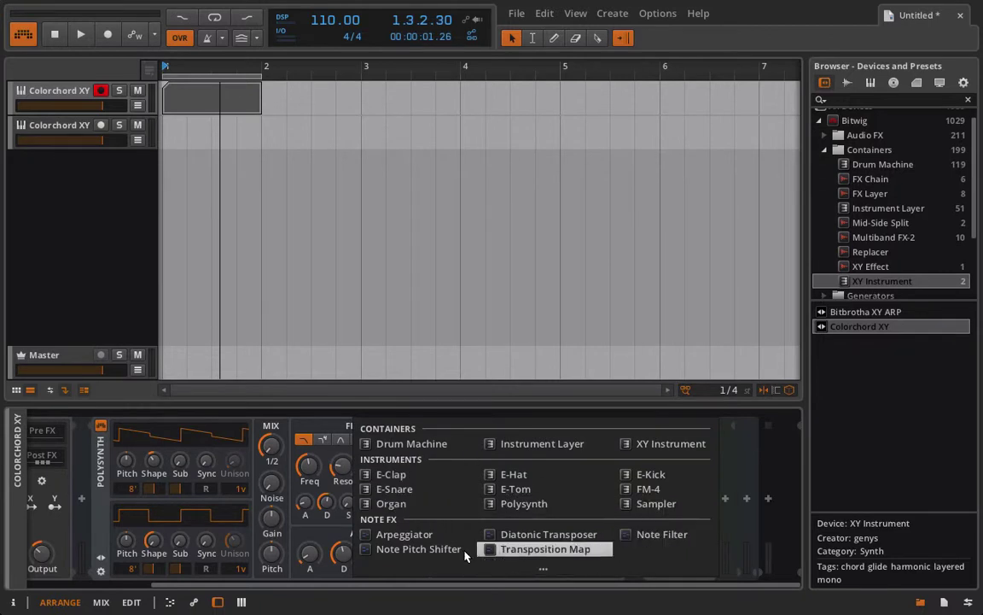
{"action": "left_click", "coordinate": [416, 550]}
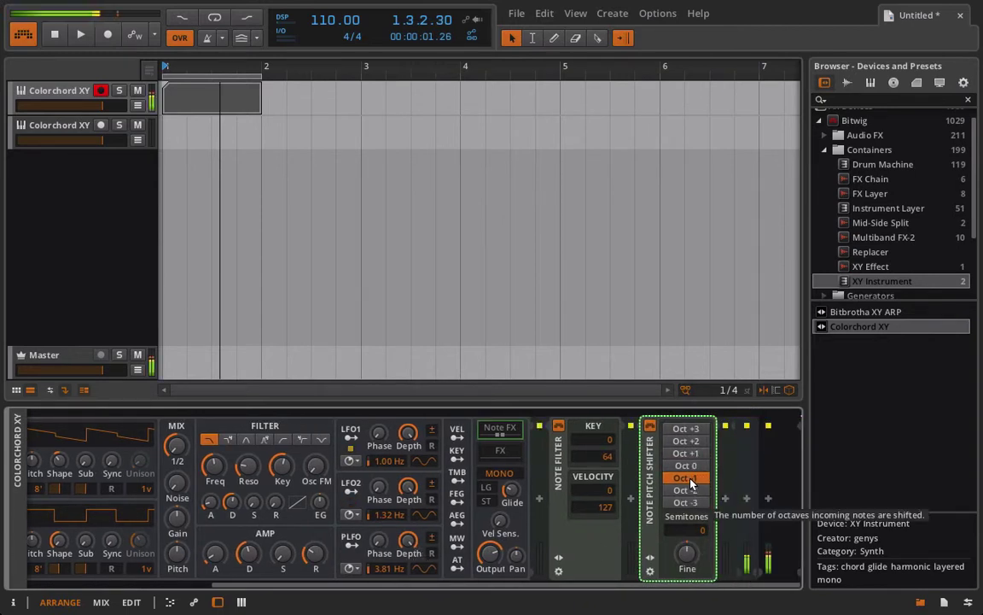
{"action": "left_click", "coordinate": [689, 477]}
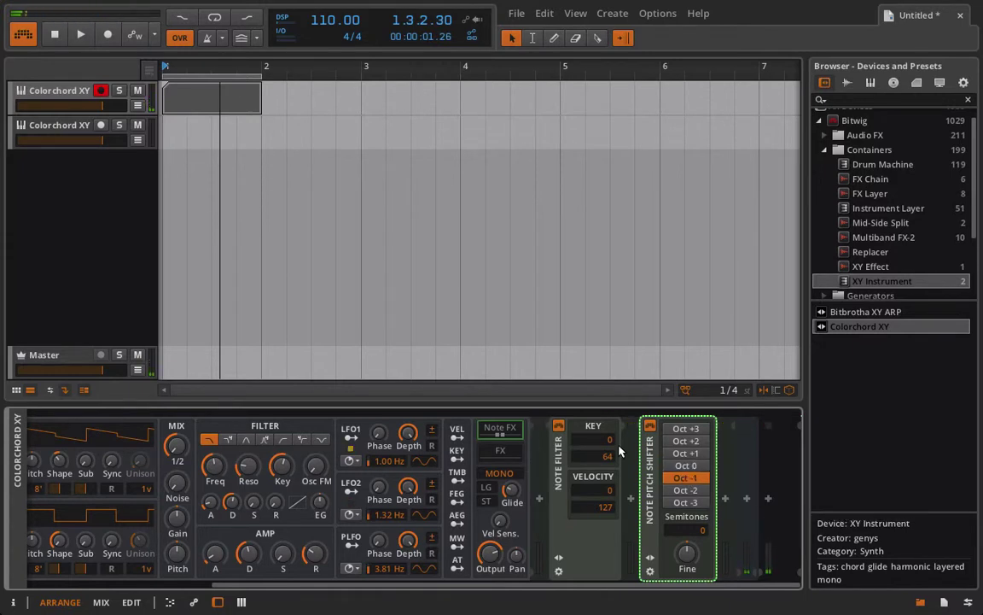
Select and arm the second Colorchord XY track and open the Polysynth in layer A of its XY Instrument.
{"action": "left_click", "coordinate": [48, 134]}
{"action": "left_click", "coordinate": [100, 126]}
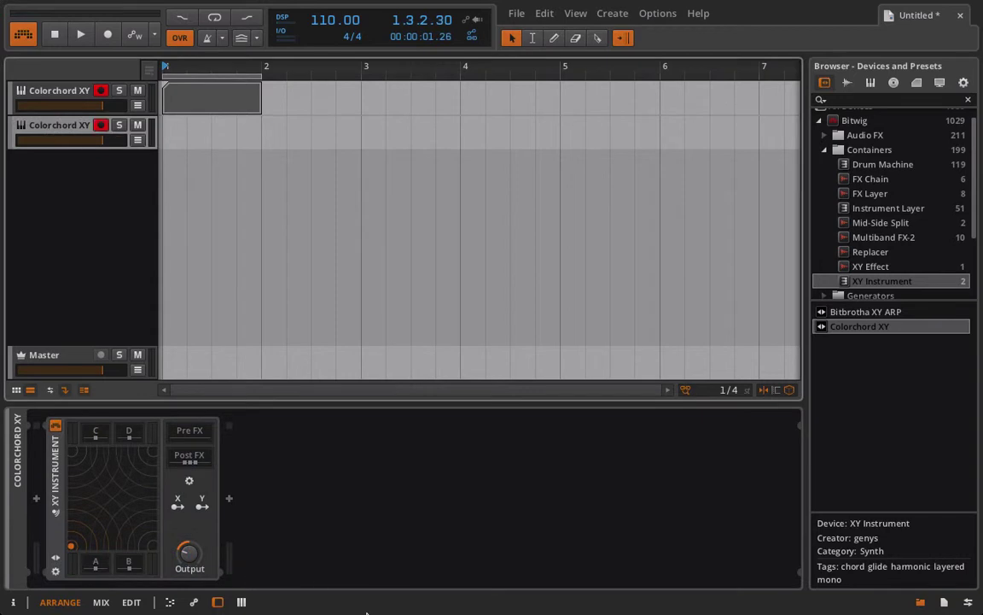
{"action": "left_click", "coordinate": [96, 565]}
{"action": "scroll", "coordinate": [641, 494], "scroll_direction": "right", "scroll_amount": 5}
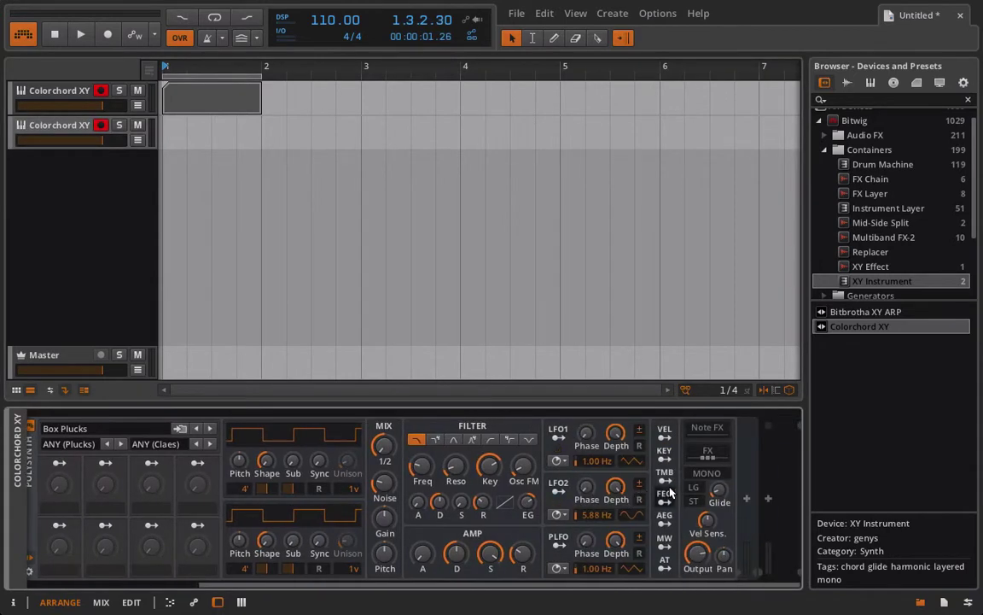
Add a Note Filter to this Polysynth's Note FX chain and set its minimum key to 65.
{"action": "left_click", "coordinate": [708, 433]}
{"action": "left_click", "coordinate": [747, 499]}
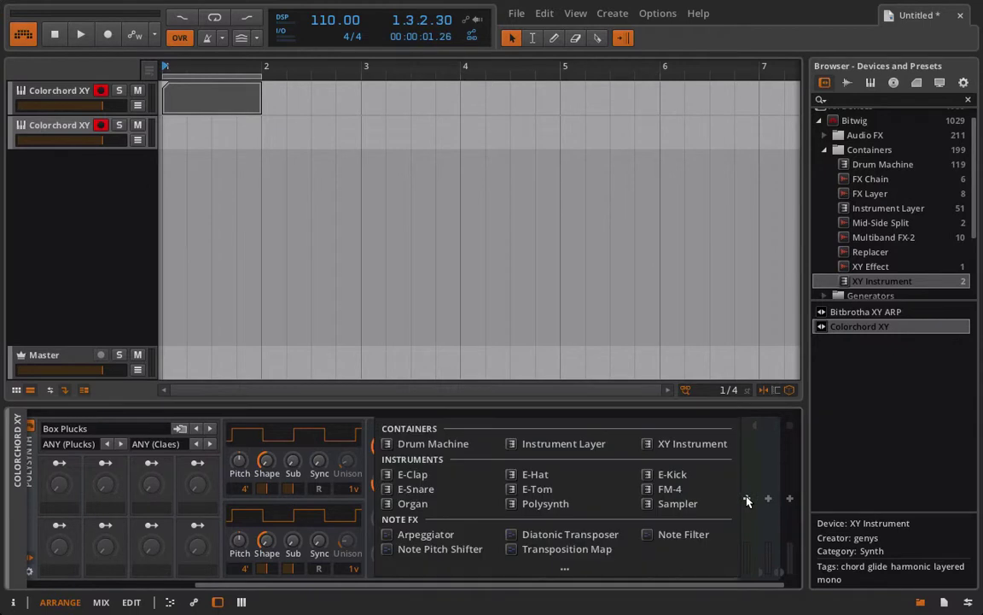
{"action": "left_click", "coordinate": [642, 534]}
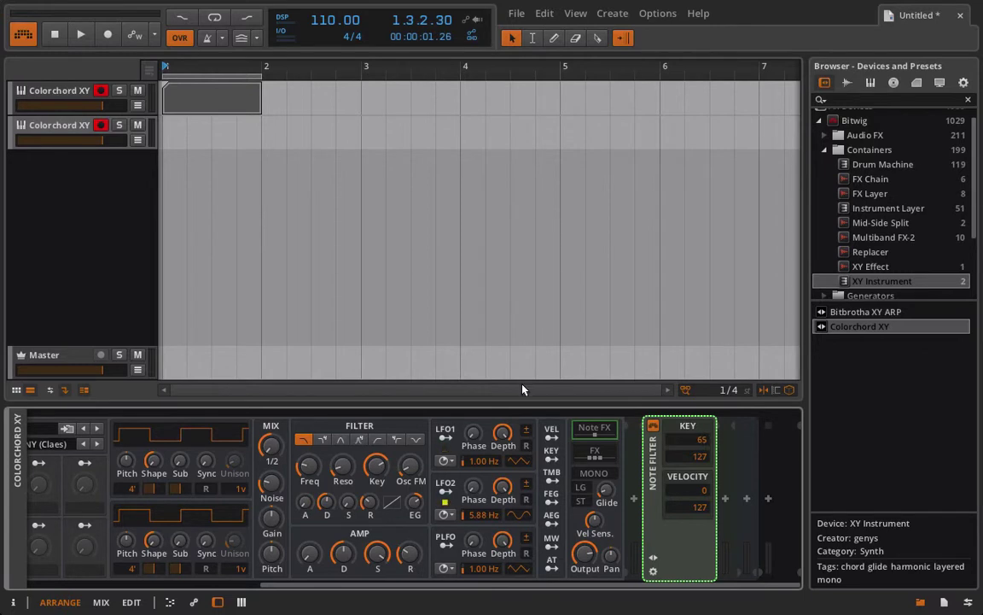
Disarm the first track to audition the second track alone, and re-arm it.
{"action": "left_click", "coordinate": [99, 90]}
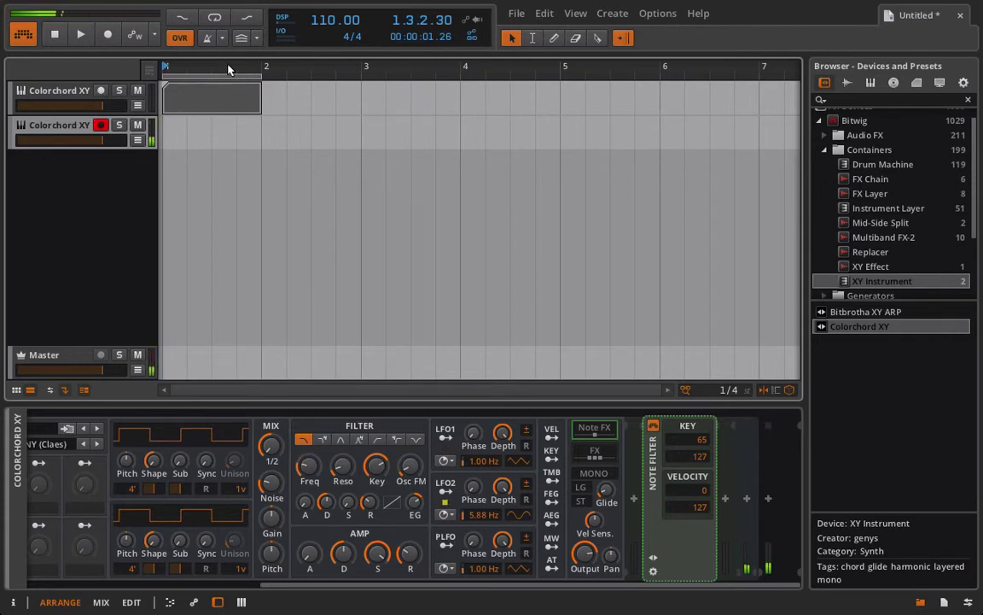
{"action": "left_click", "coordinate": [101, 90]}
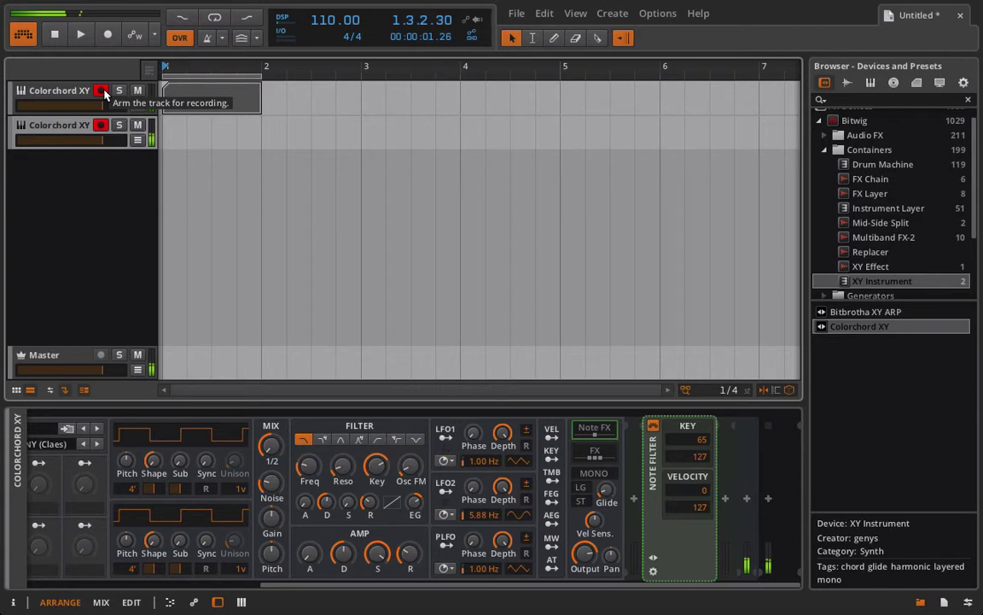
Add a Note Pitch Shifter after the second track's Note Filter and set it to Oct -1.
{"action": "left_click", "coordinate": [726, 498]}
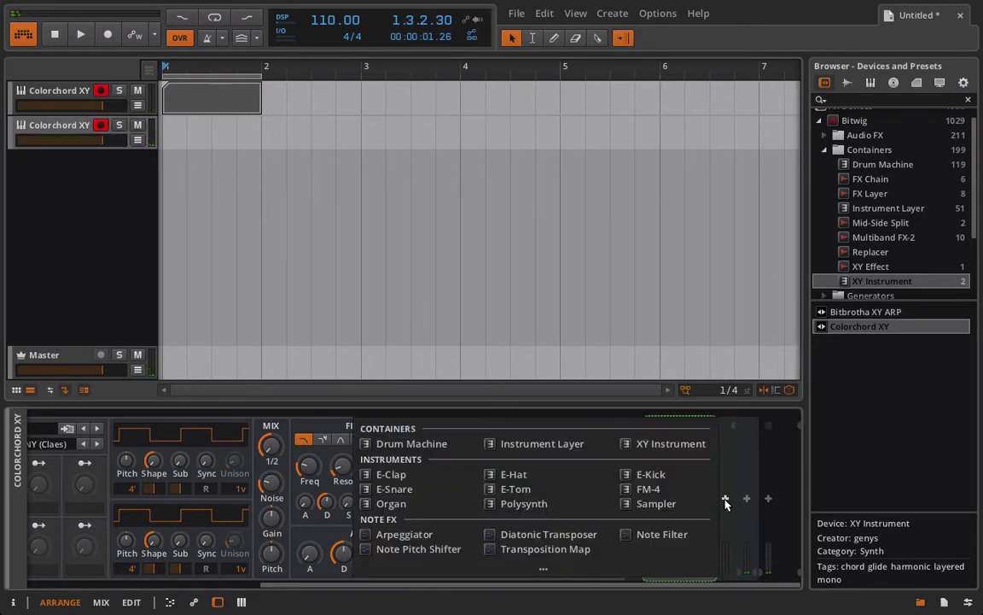
{"action": "left_click", "coordinate": [414, 549]}
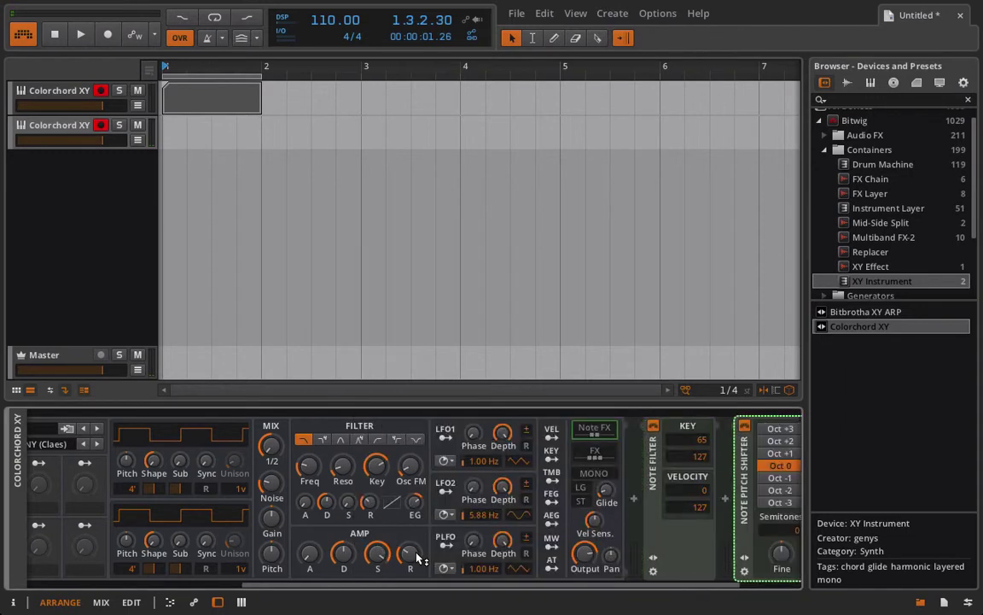
{"action": "left_click", "coordinate": [780, 478]}
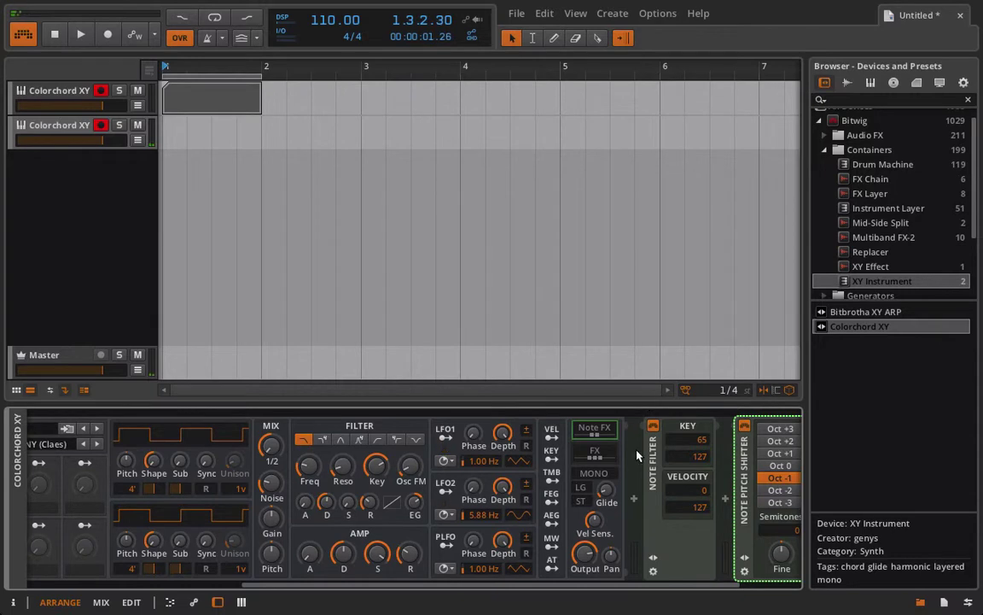
Examine the second track's device chain from the XY Instrument to the Note Pitch Shifter, and display the first track's chain for comparison.
{"action": "scroll", "coordinate": [636, 455], "scroll_direction": "down", "scroll_amount": 2}
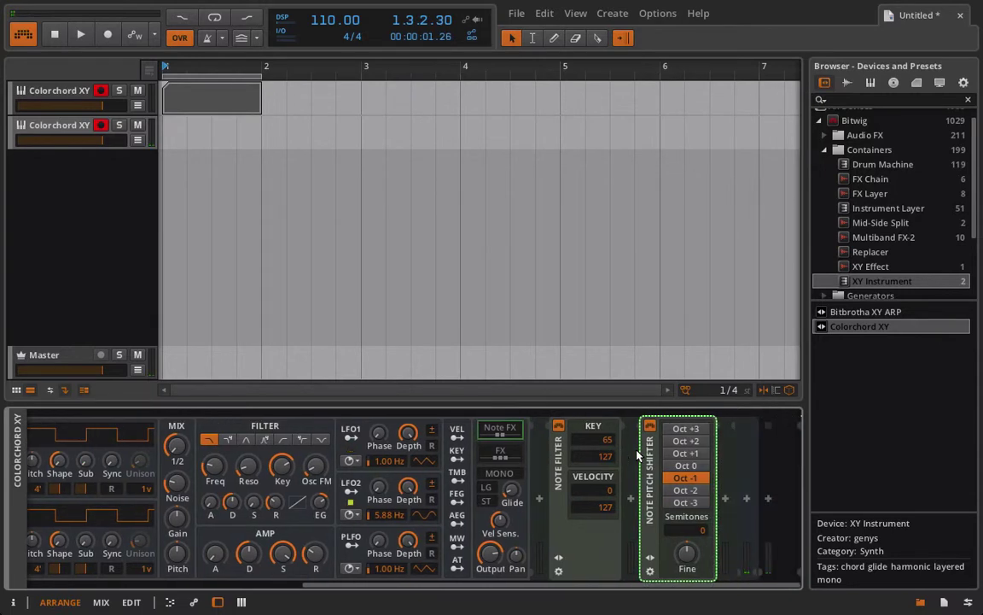
{"action": "scroll", "coordinate": [636, 455], "scroll_direction": "up", "scroll_amount": 4}
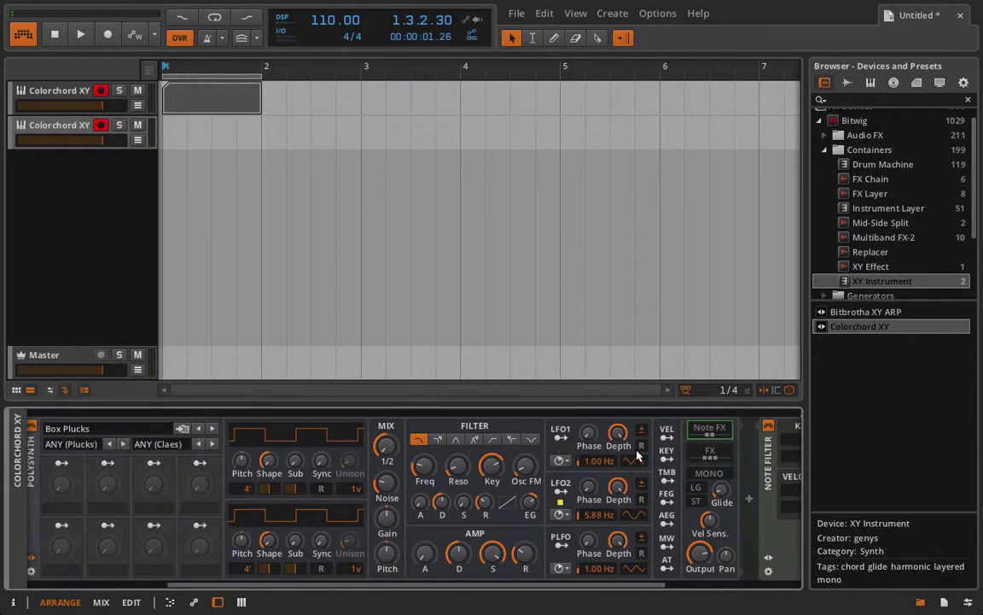
{"action": "scroll", "coordinate": [636, 455], "scroll_direction": "up", "scroll_amount": 3}
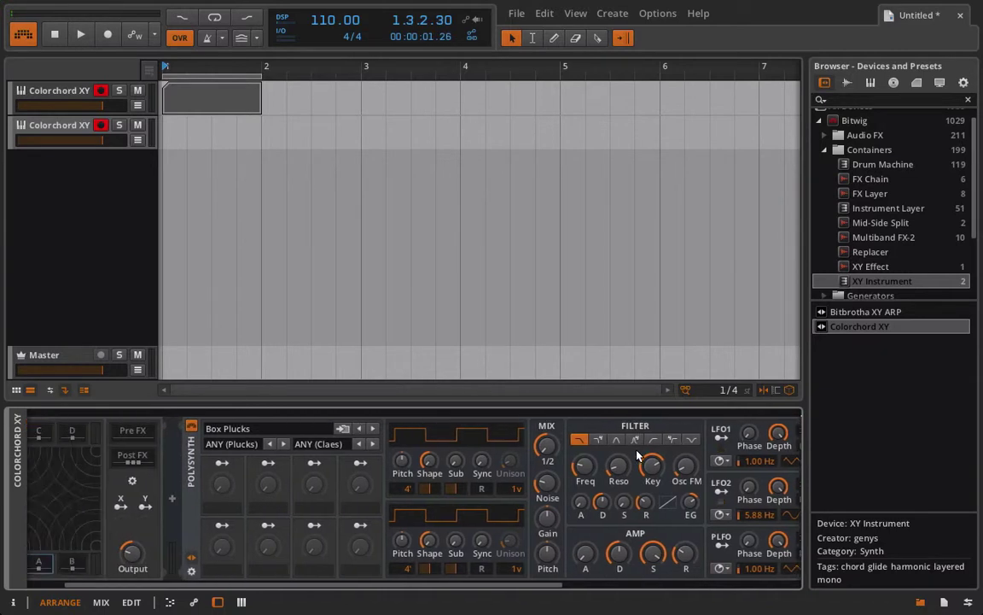
{"action": "scroll", "coordinate": [169, 424], "scroll_direction": "up", "scroll_amount": 1}
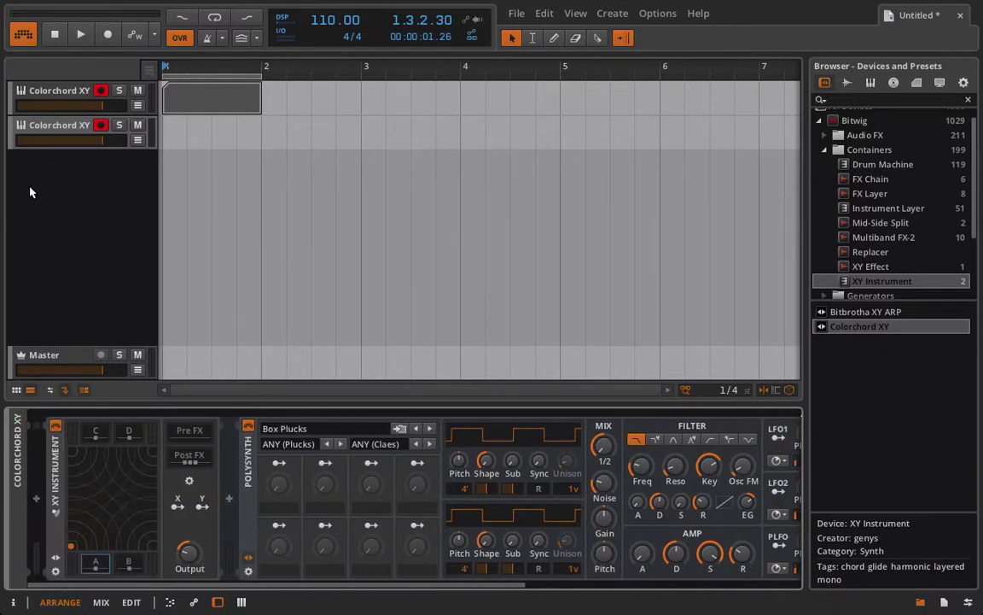
{"action": "scroll", "coordinate": [509, 512], "scroll_direction": "down", "scroll_amount": 7}
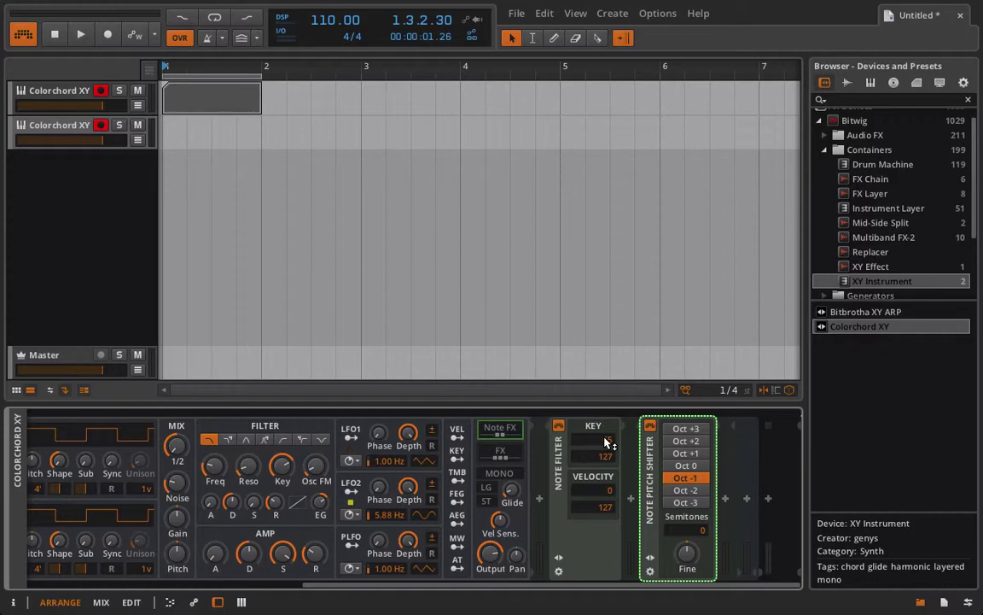
{"action": "scroll", "coordinate": [138, 443], "scroll_direction": "up", "scroll_amount": 5}
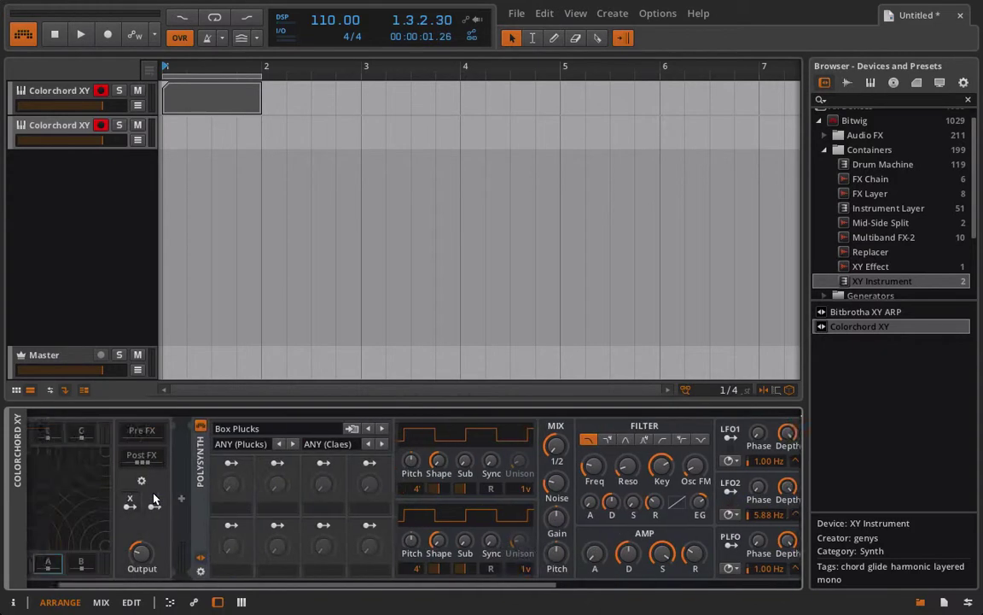
{"action": "scroll", "coordinate": [256, 498], "scroll_direction": "down", "scroll_amount": 5}
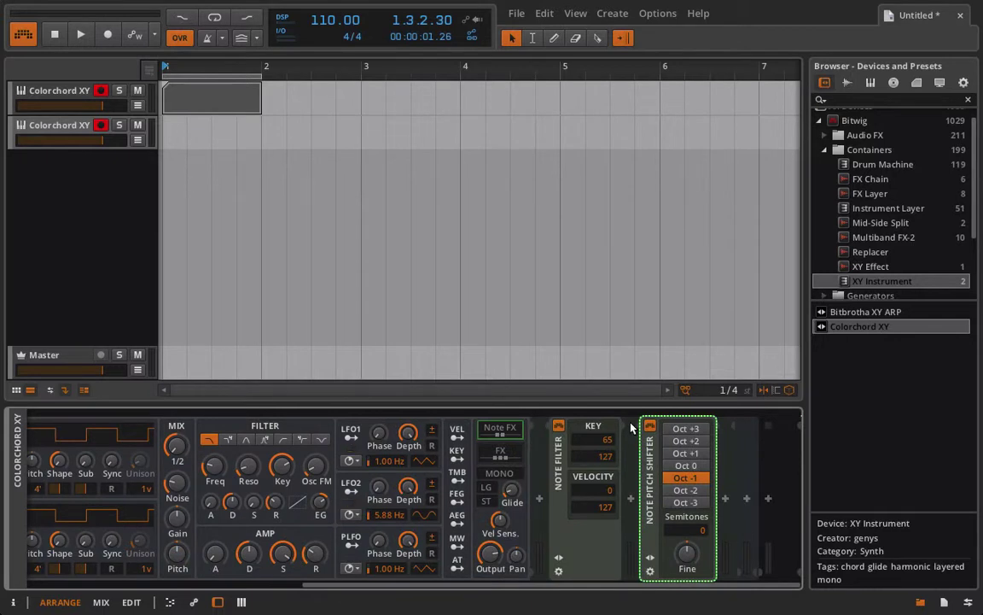
{"action": "left_click", "coordinate": [43, 81]}
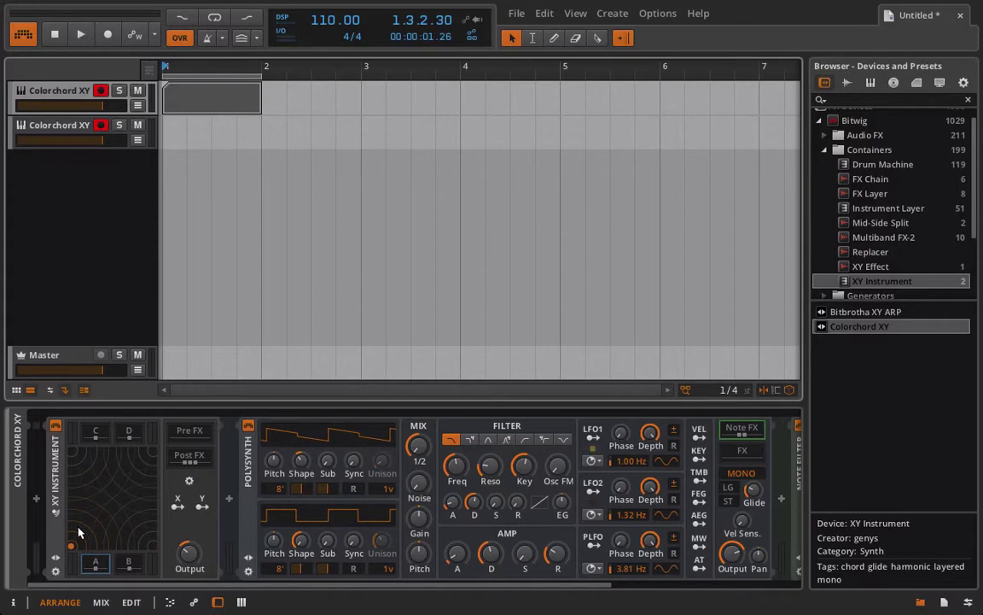